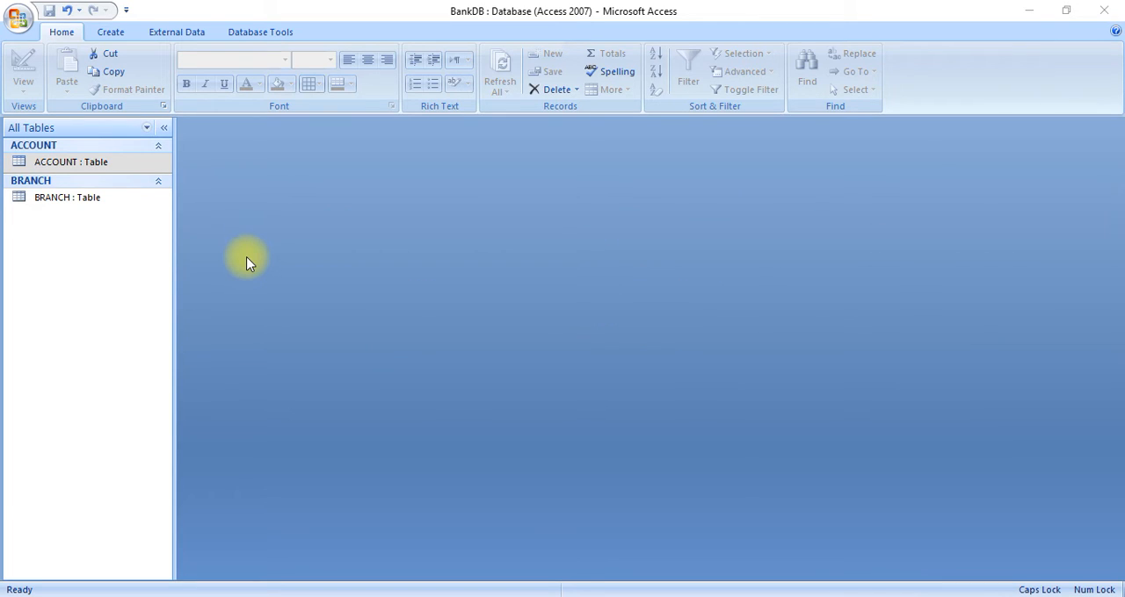
Open the ACCOUNT table and create a new query in Design View with ACCOUNT as its source table
click(115, 34)
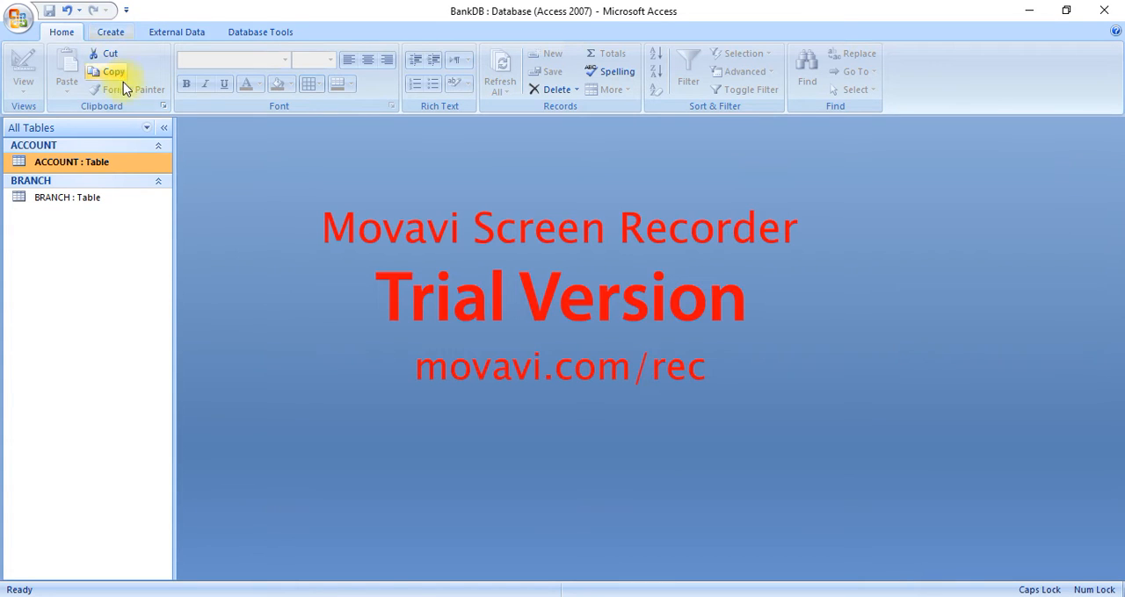
double_click(123, 166)
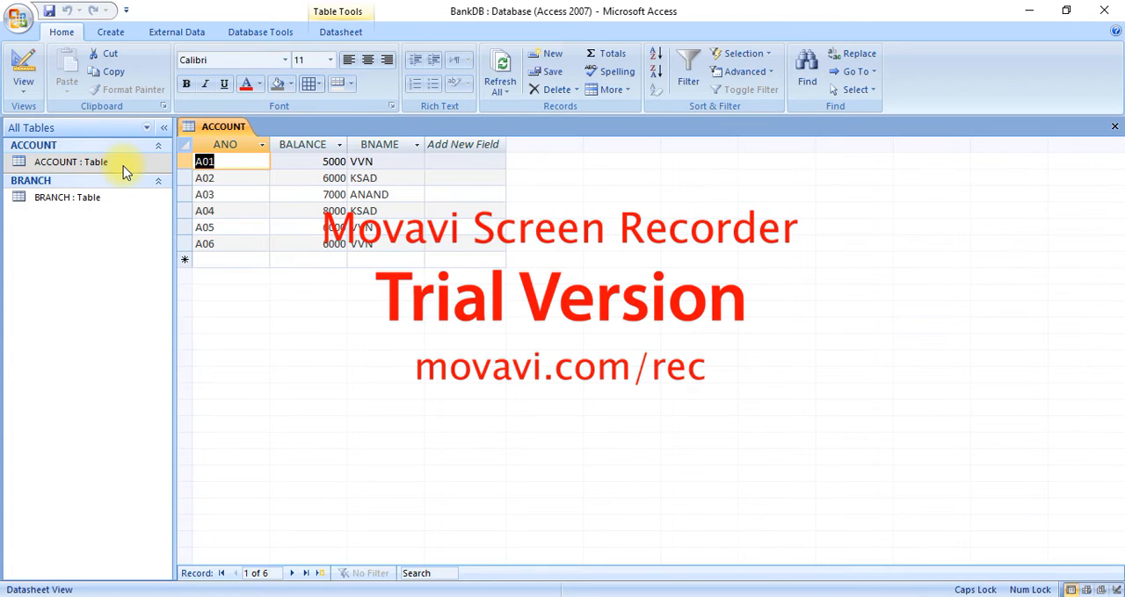
click(112, 33)
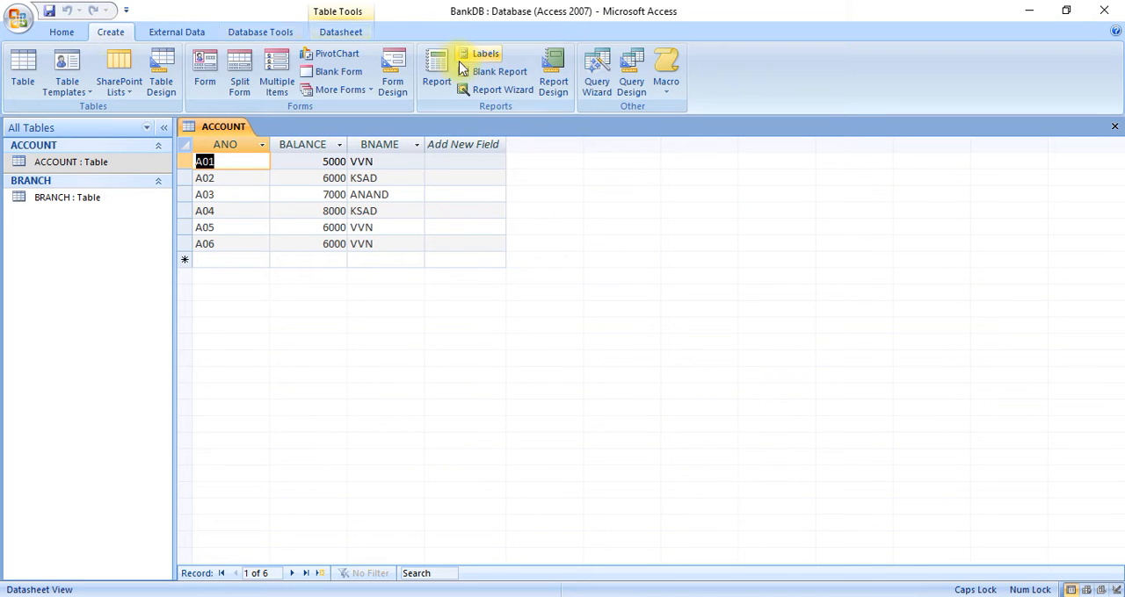
click(631, 86)
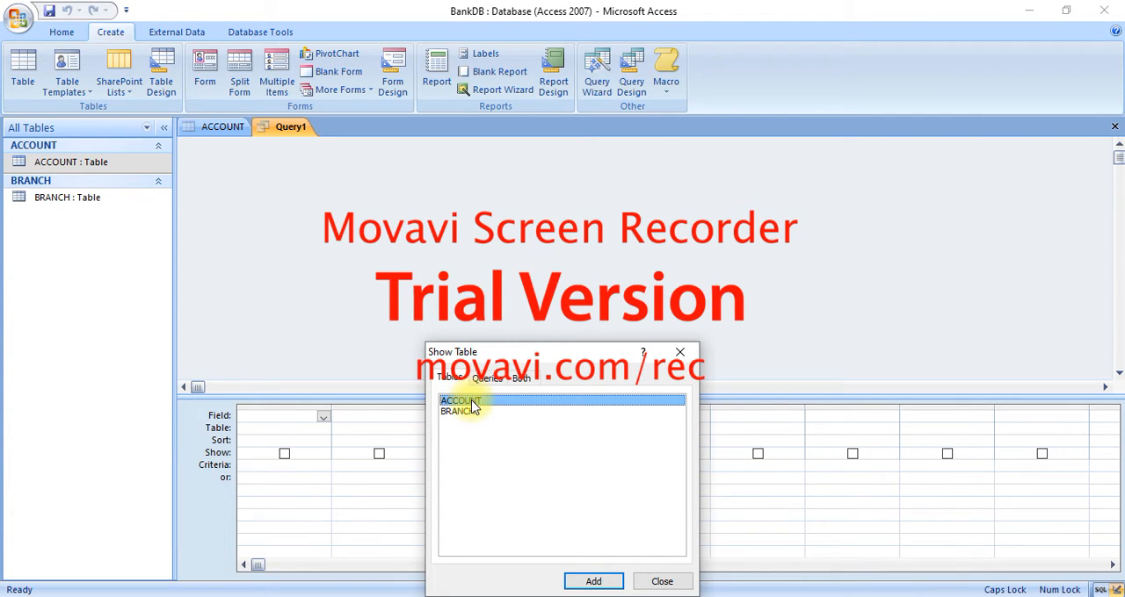
click(594, 584)
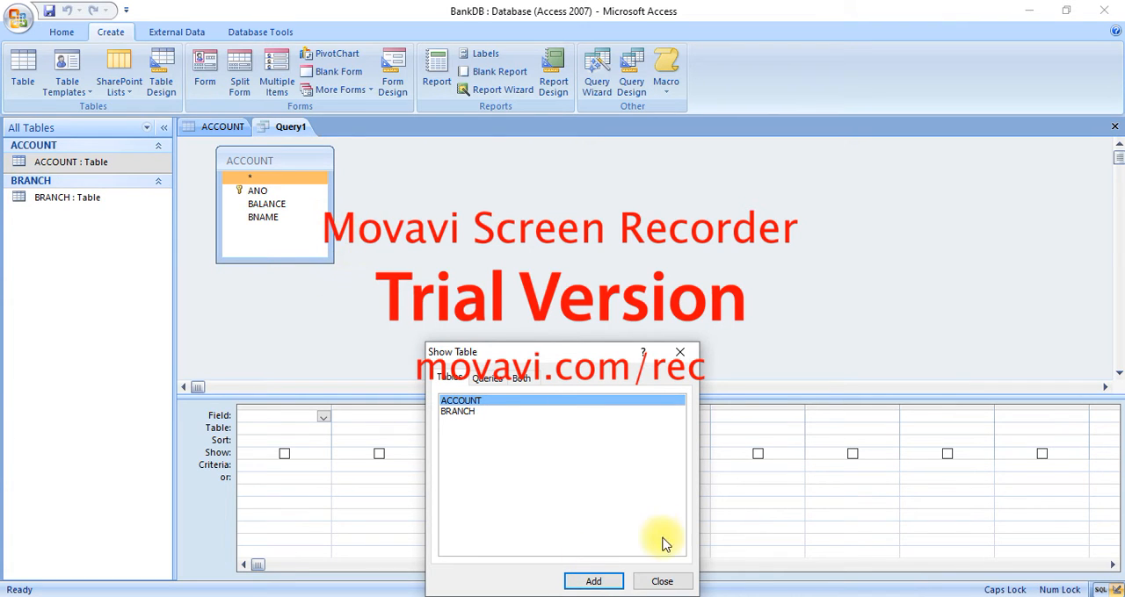
click(661, 582)
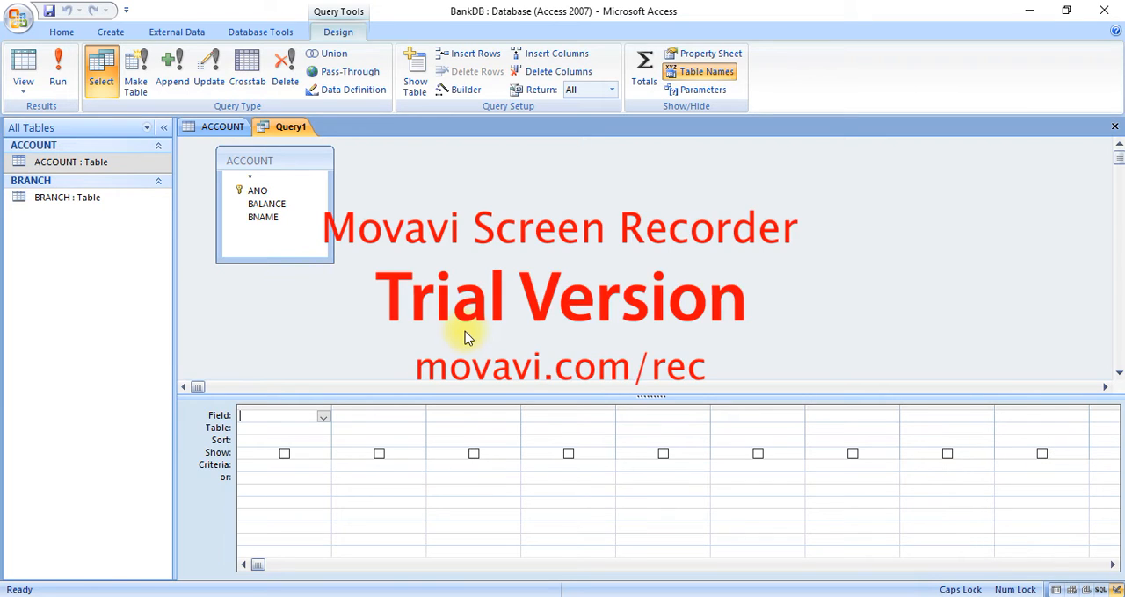
Add the ANO, BALANCE and BNAME fields of ACCOUNT to the first three columns of the query grid
click(323, 418)
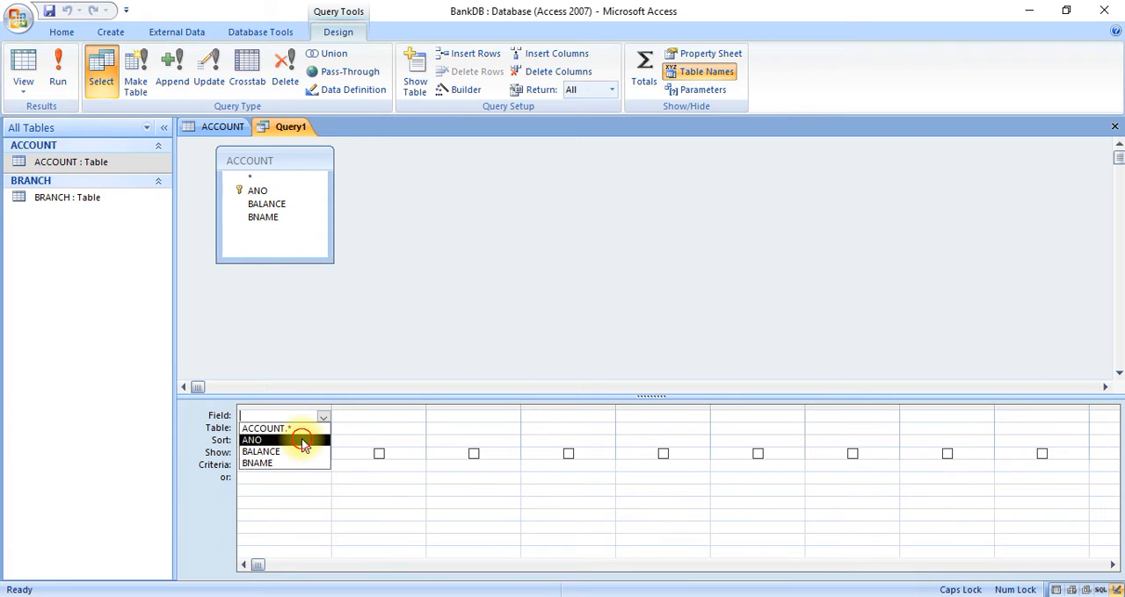
click(303, 443)
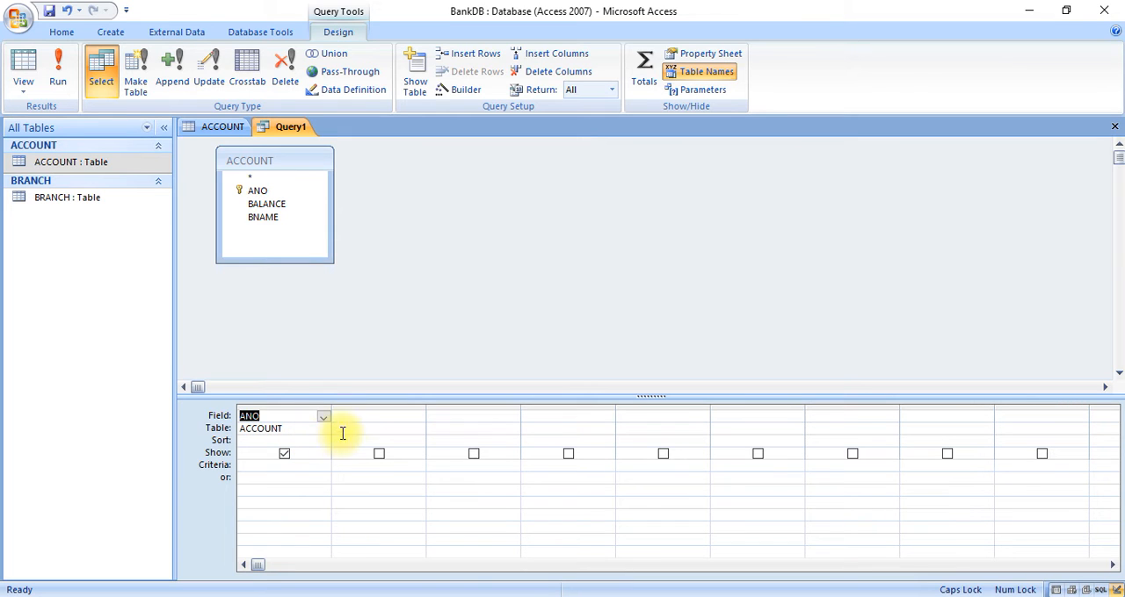
click(369, 419)
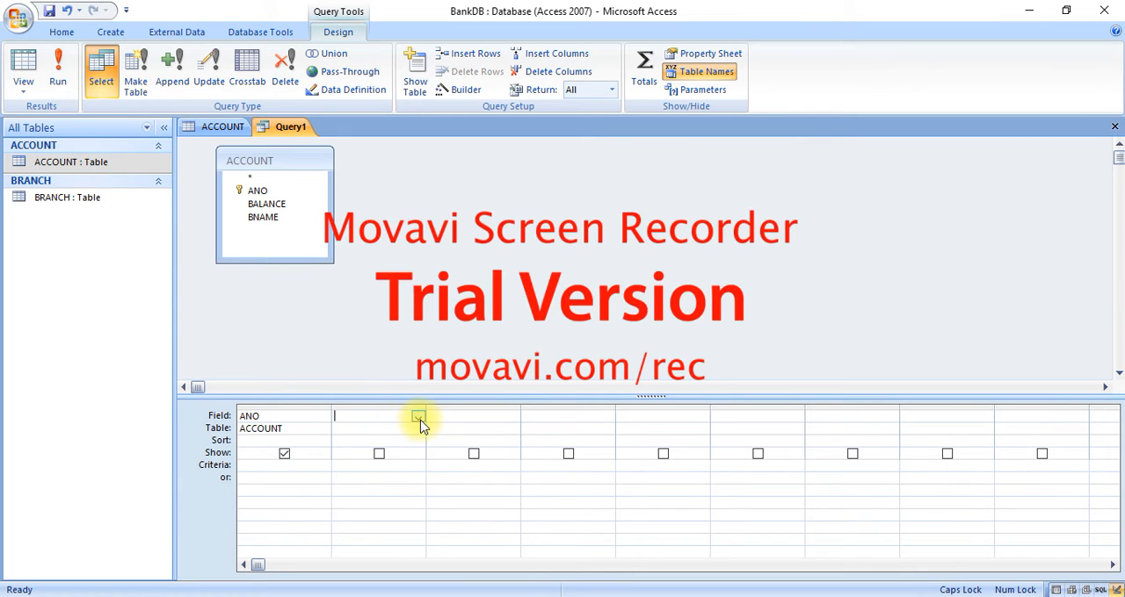
click(418, 418)
click(405, 452)
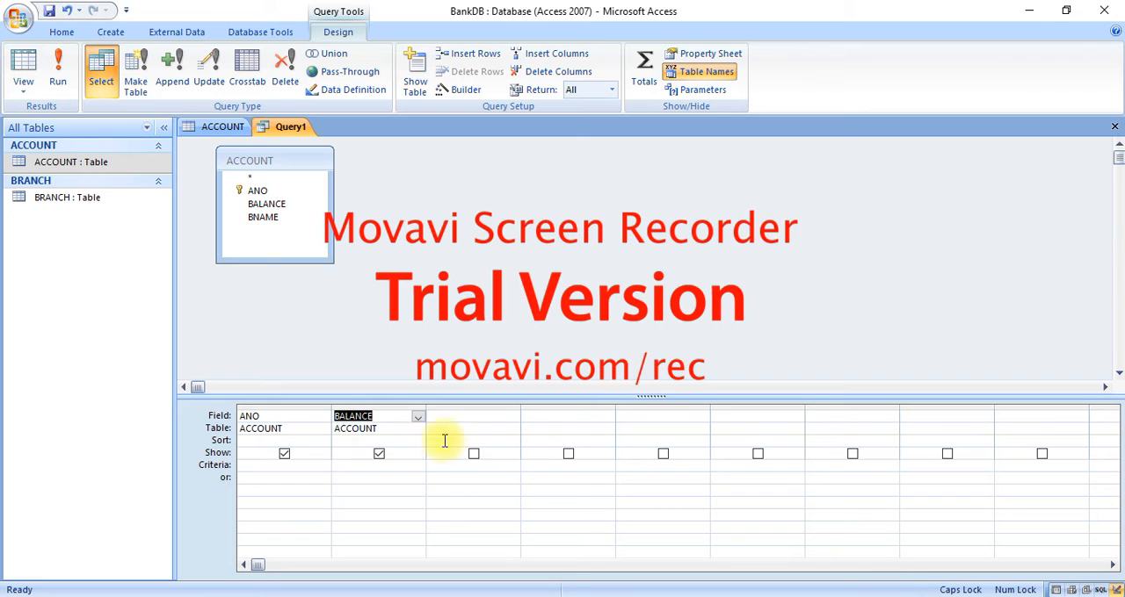
click(494, 418)
click(512, 417)
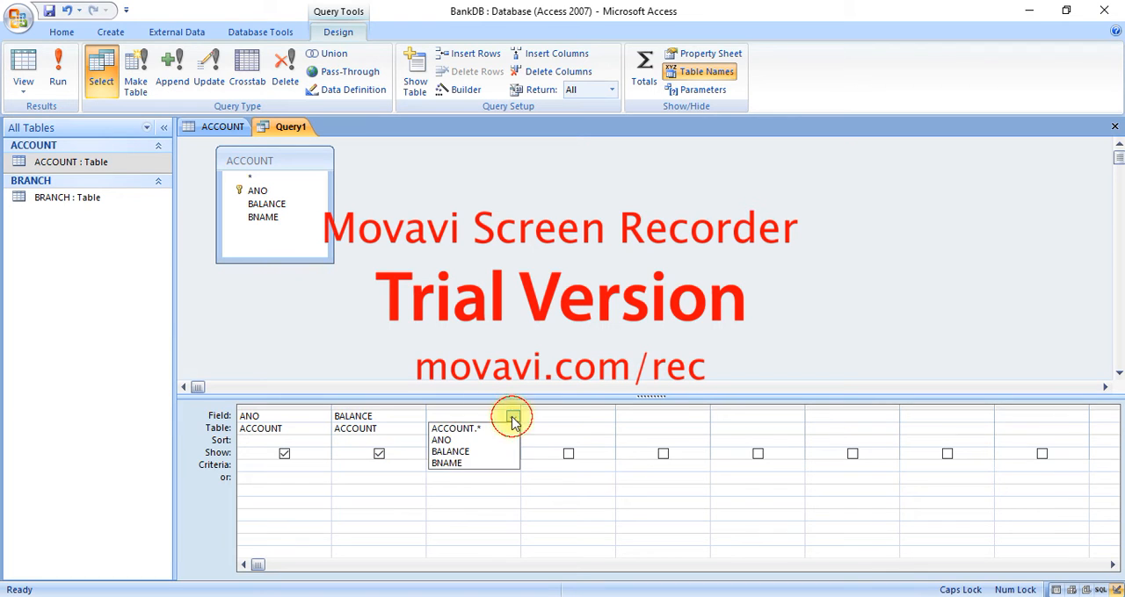
click(490, 463)
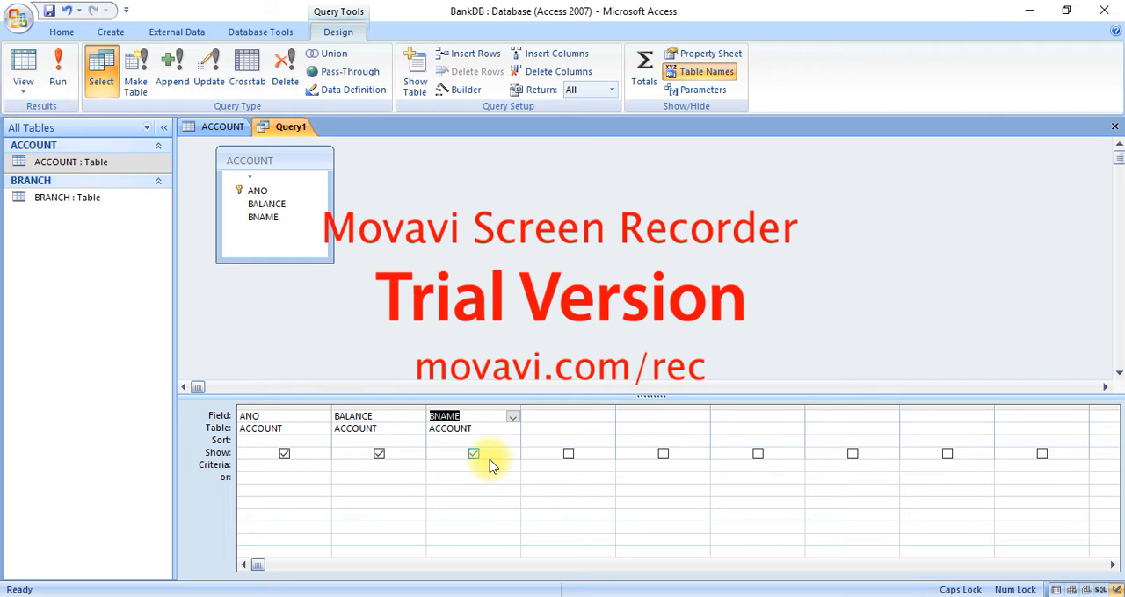
Review the sort options of the ANO and BALANCE columns and the Show setting of the ANO column
click(267, 441)
click(324, 445)
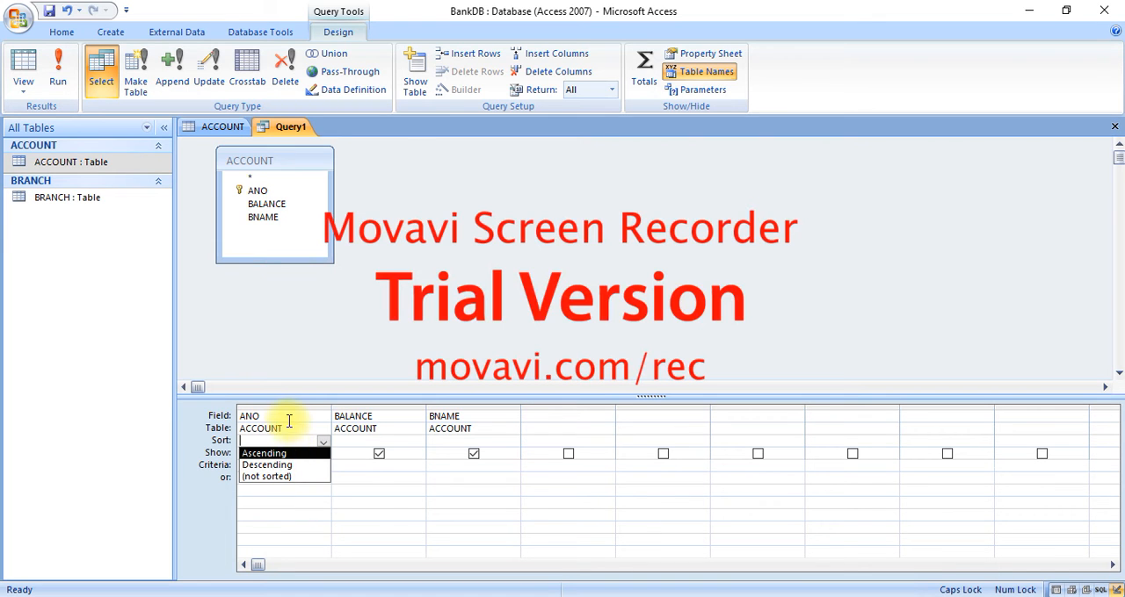
click(360, 439)
click(420, 442)
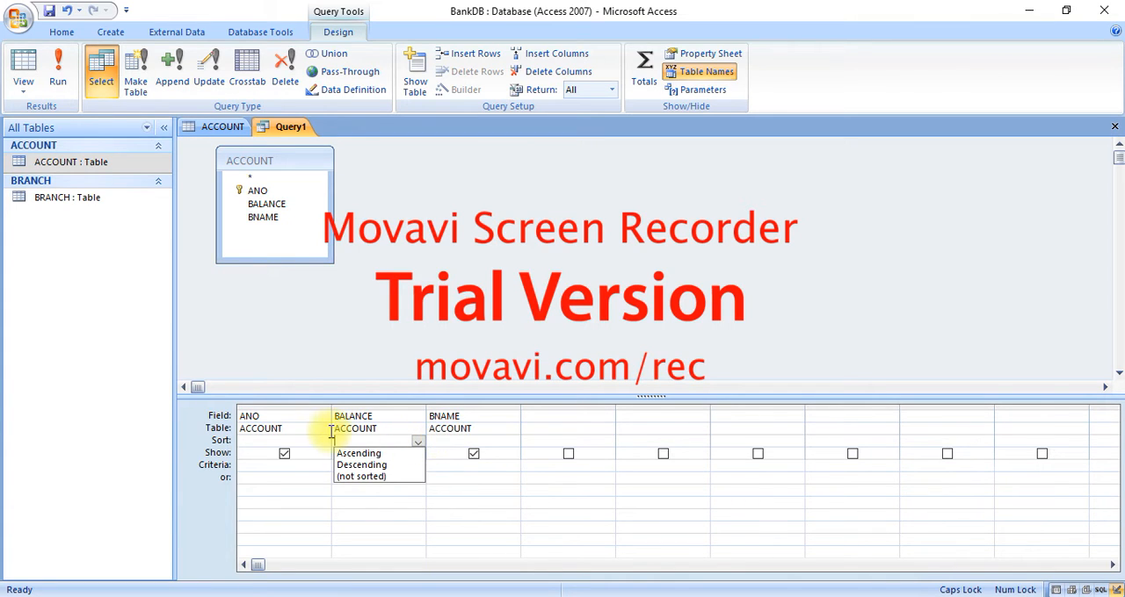
click(259, 443)
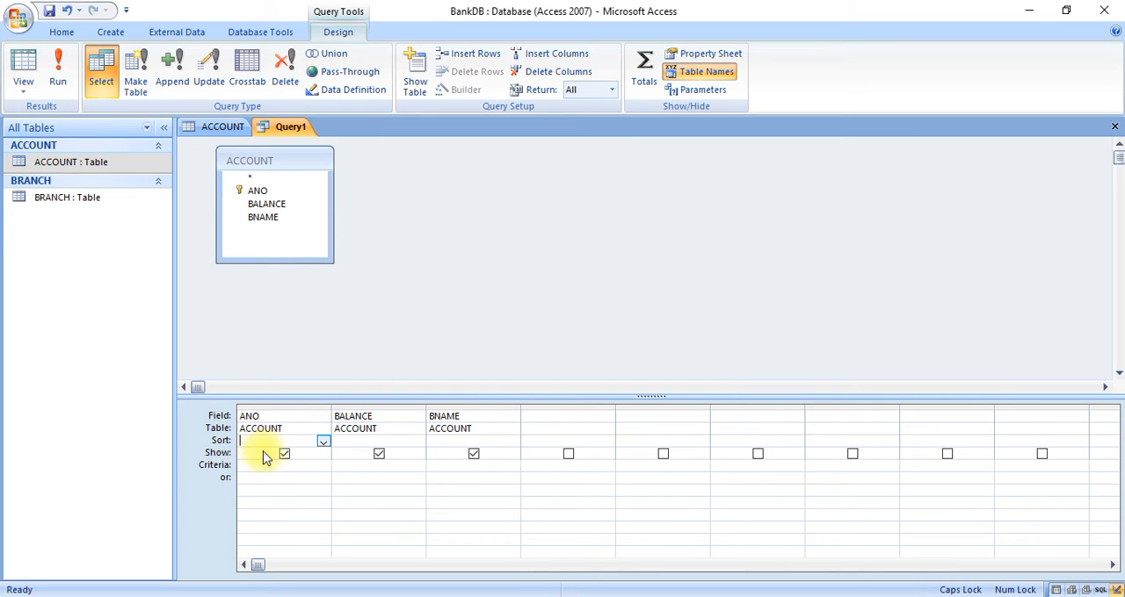
click(265, 465)
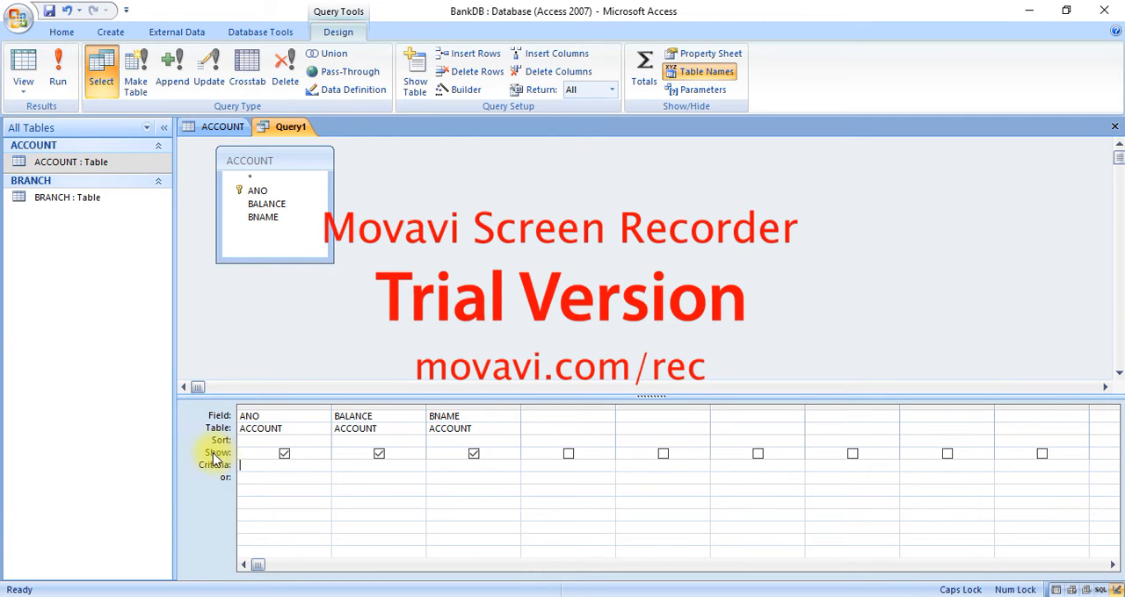
click(284, 454)
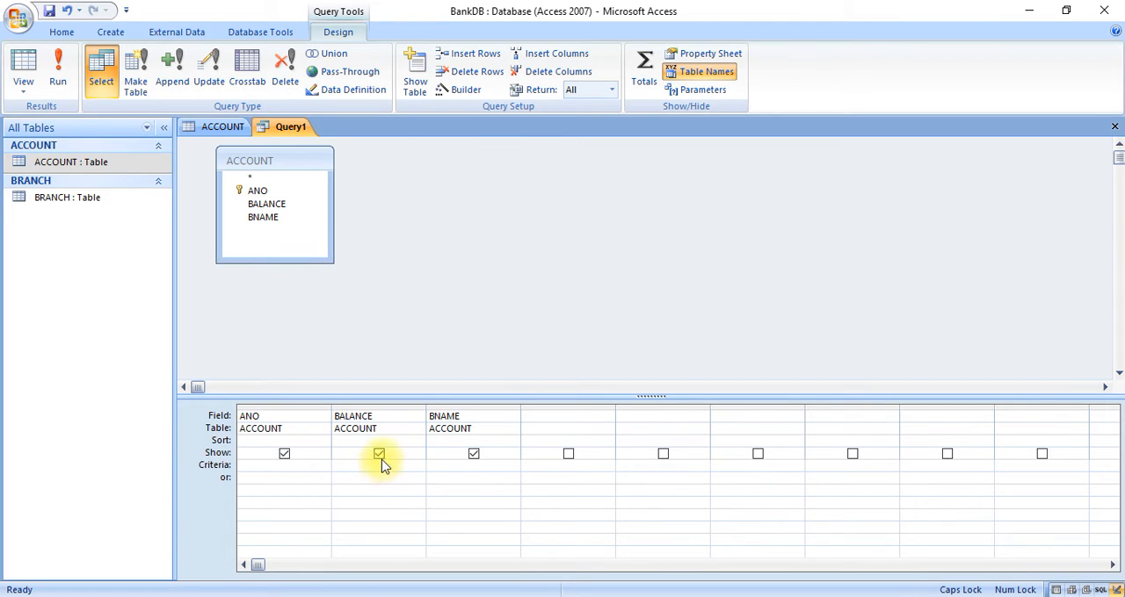
click(285, 454)
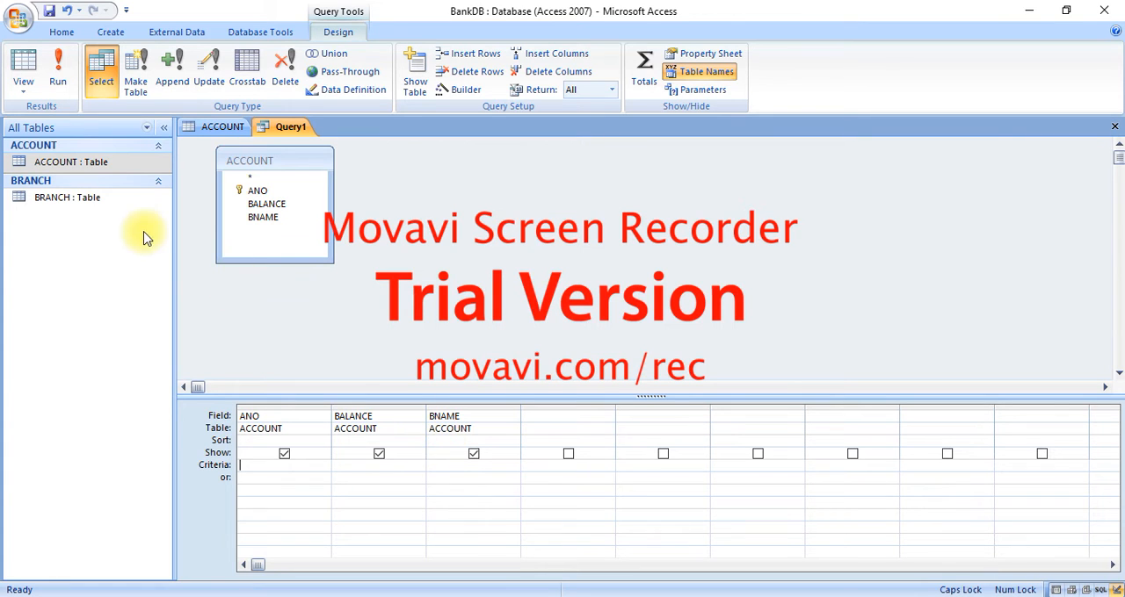
Run the query on the ACCOUNT table and save it under the name SELECTQUERY
click(59, 85)
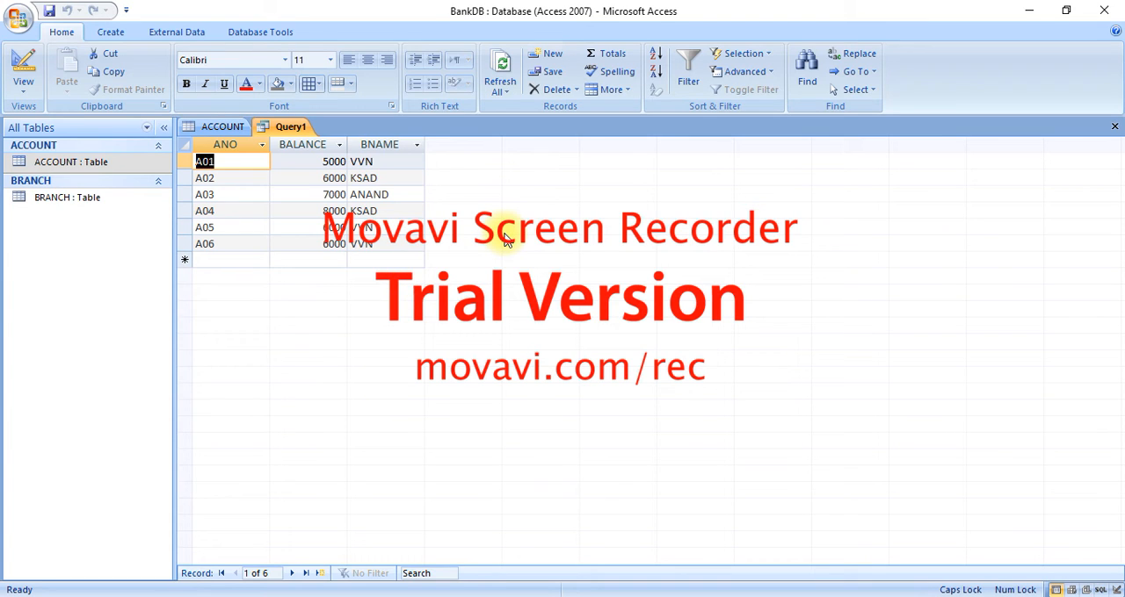
key(ctrl+s)
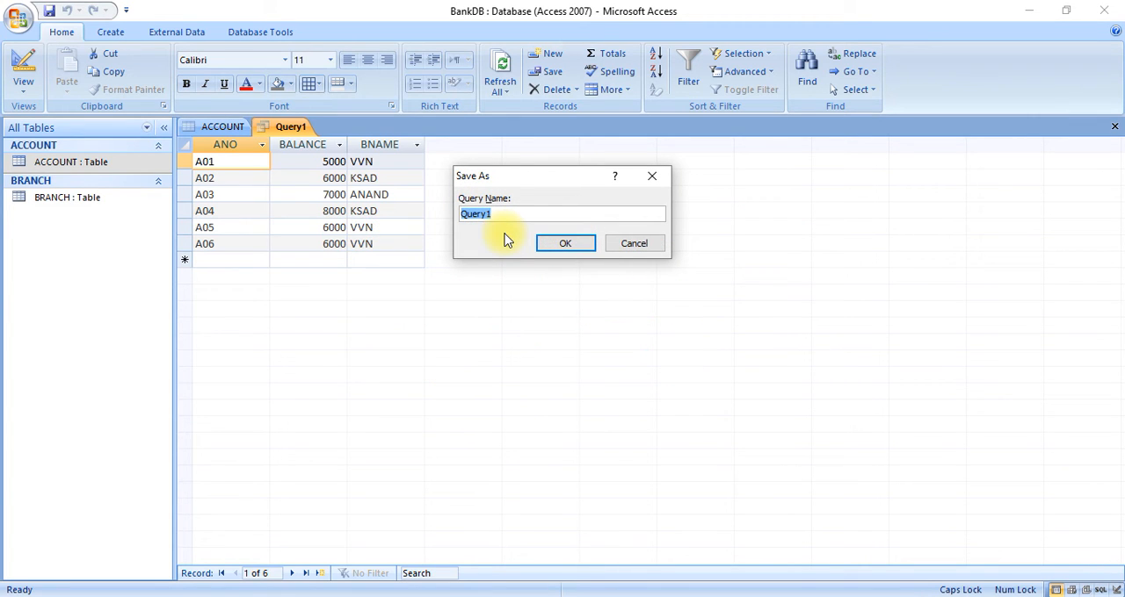
text(SEL)
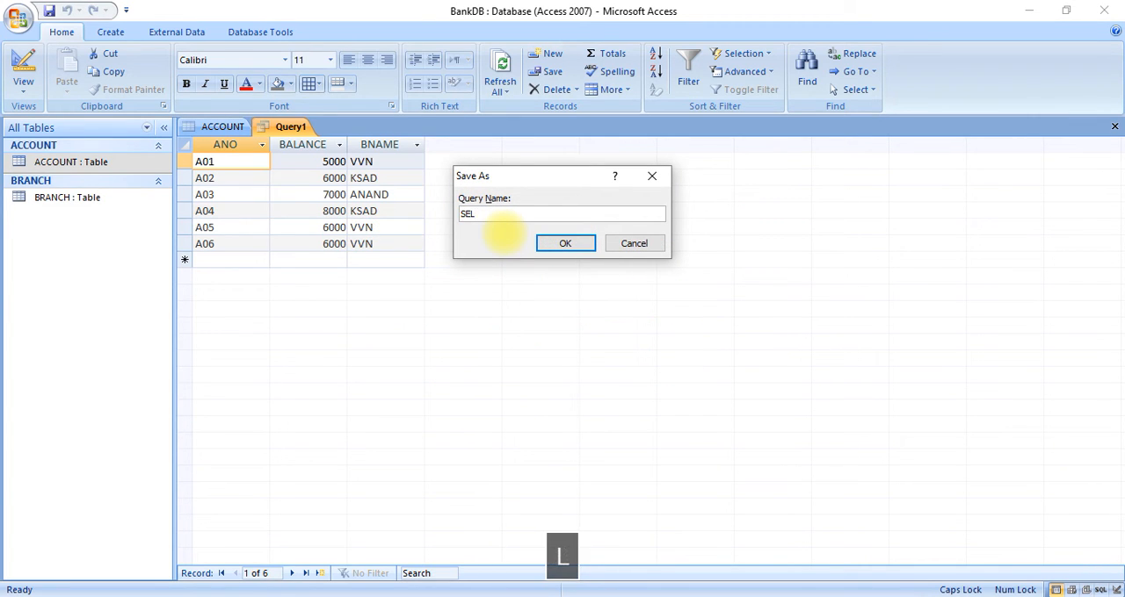
text(ECTQUERY)
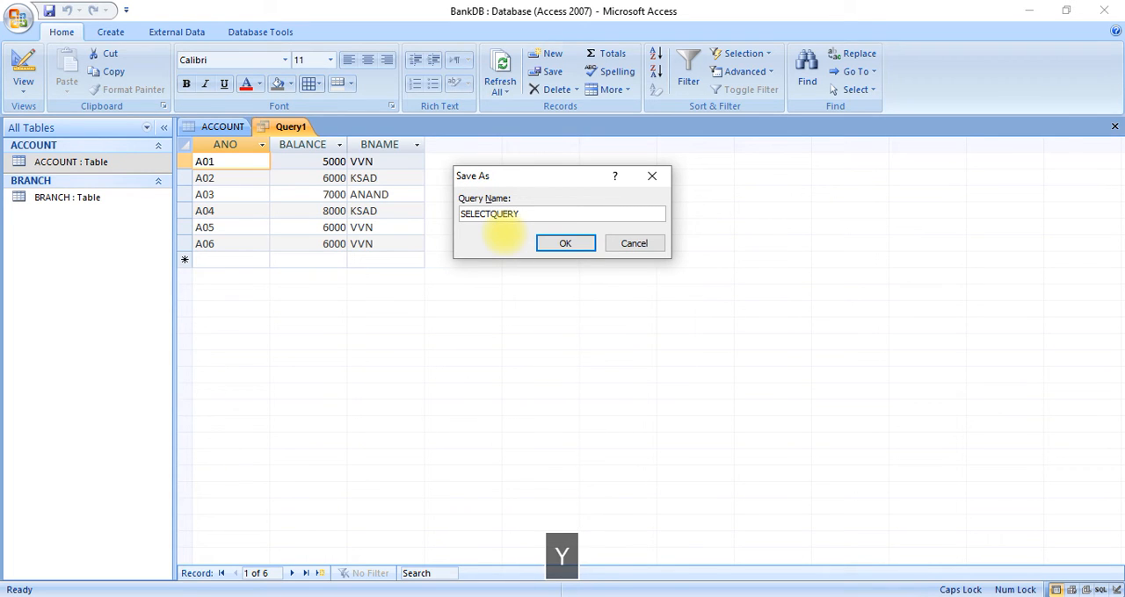
key(Return)
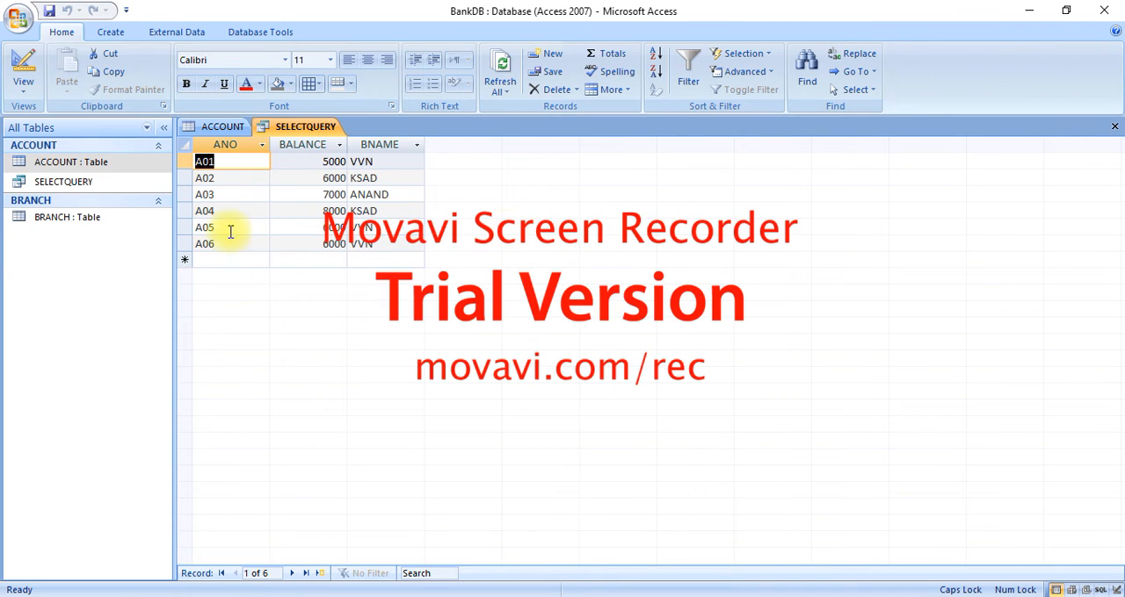
Examine the SQL statement behind SELECTQUERY in SQL View and return to its Datasheet View
click(100, 185)
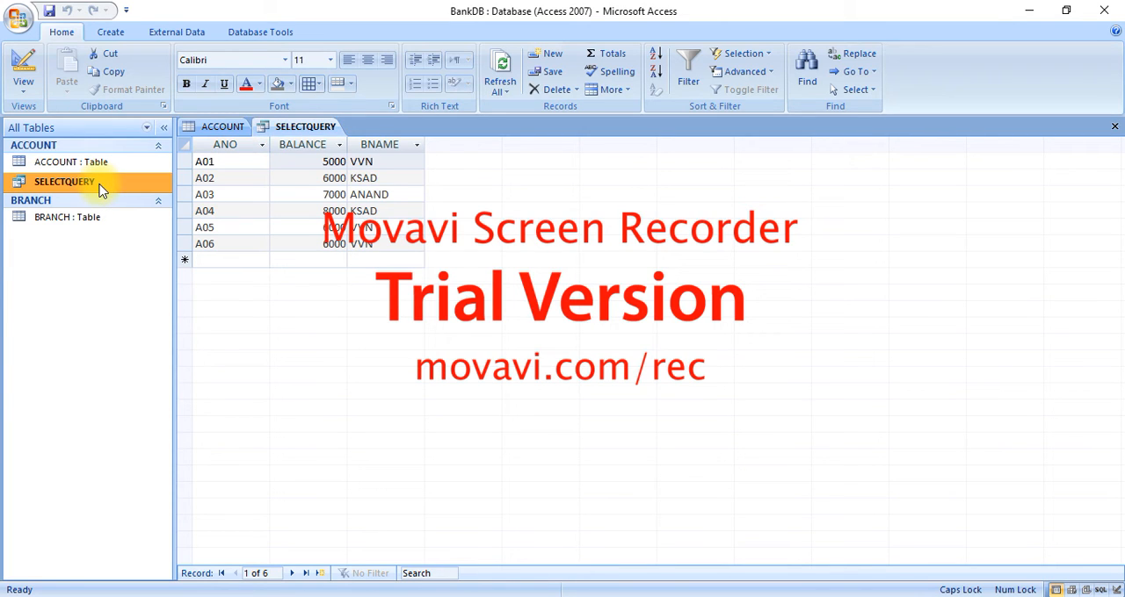
click(24, 95)
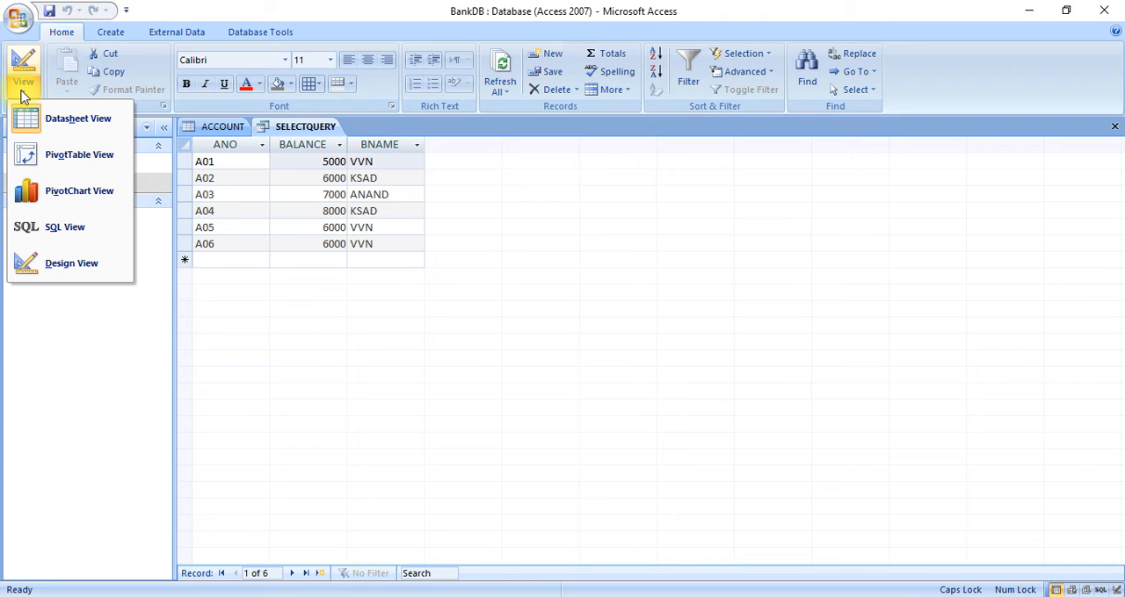
click(65, 226)
click(278, 217)
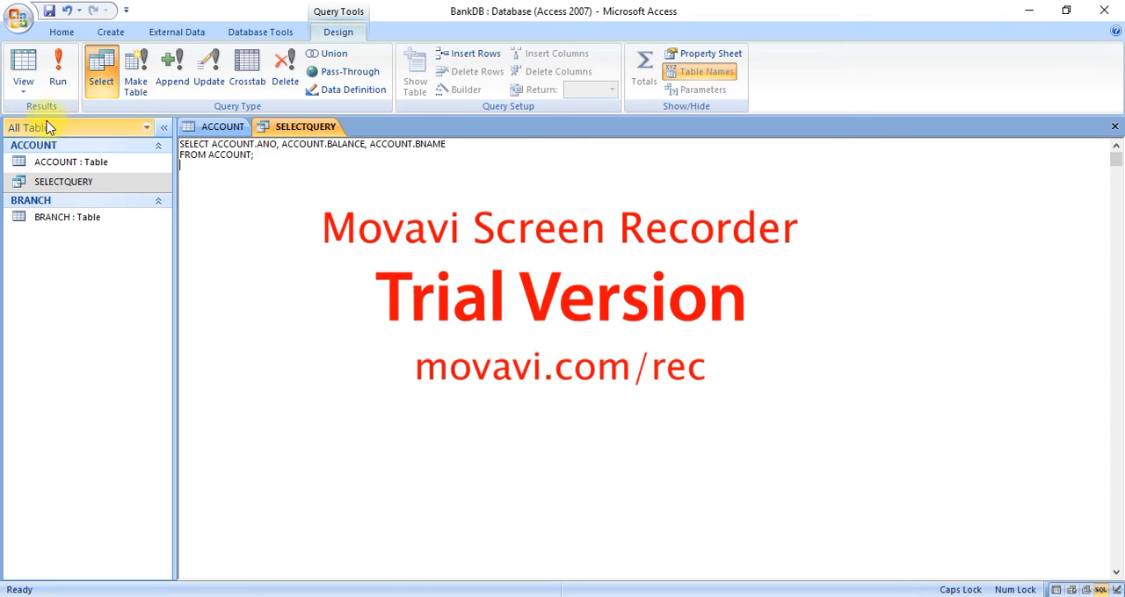
click(24, 98)
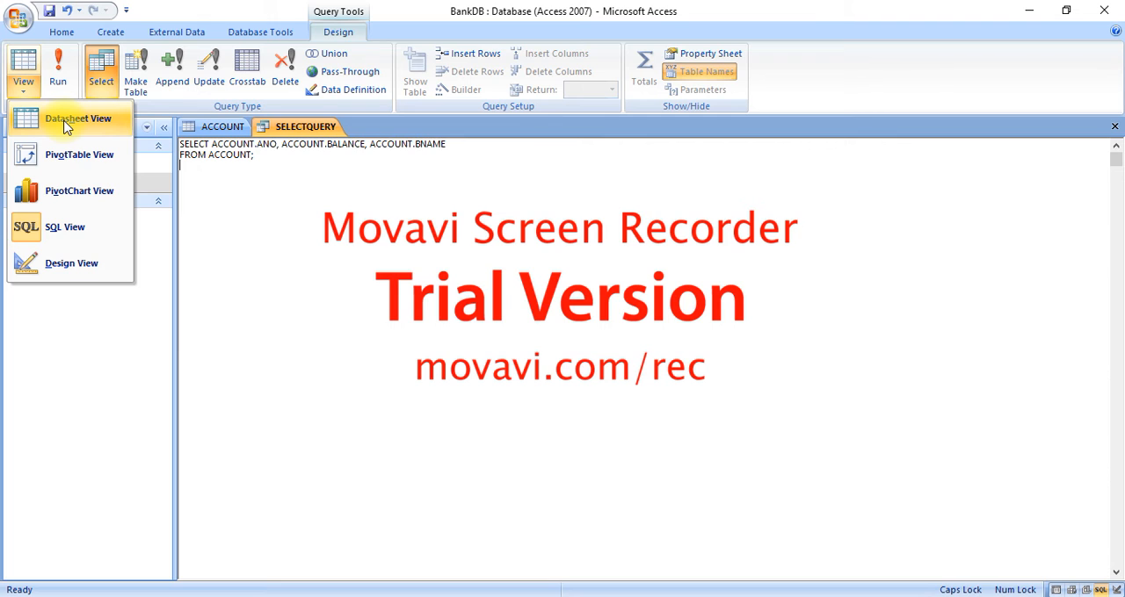
click(65, 122)
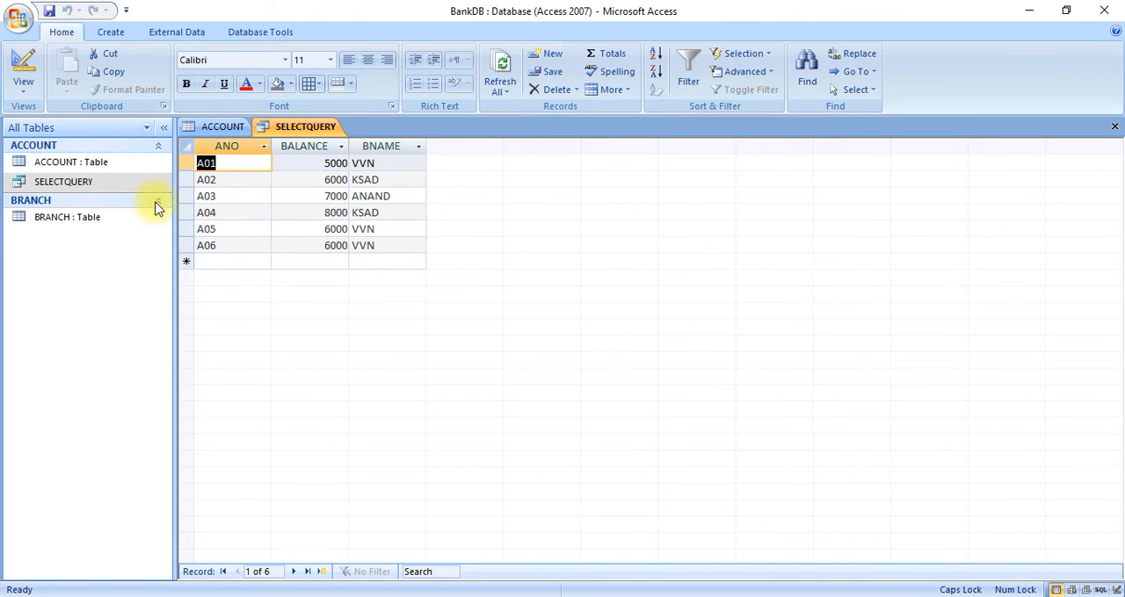
Create another query in Design View with the ACCOUNT table as its source
click(123, 41)
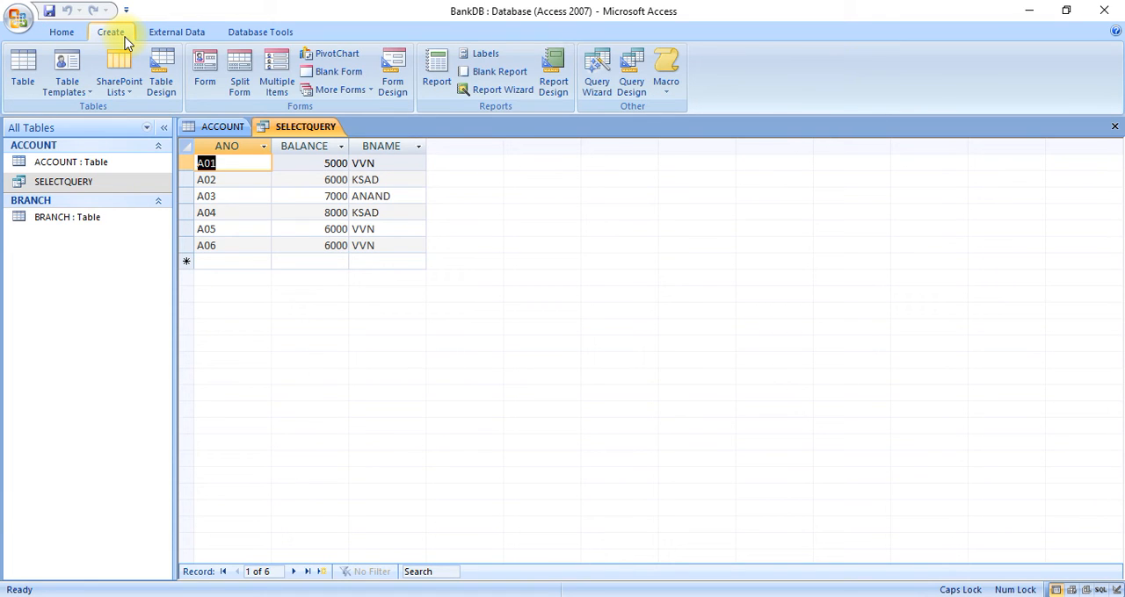
click(632, 86)
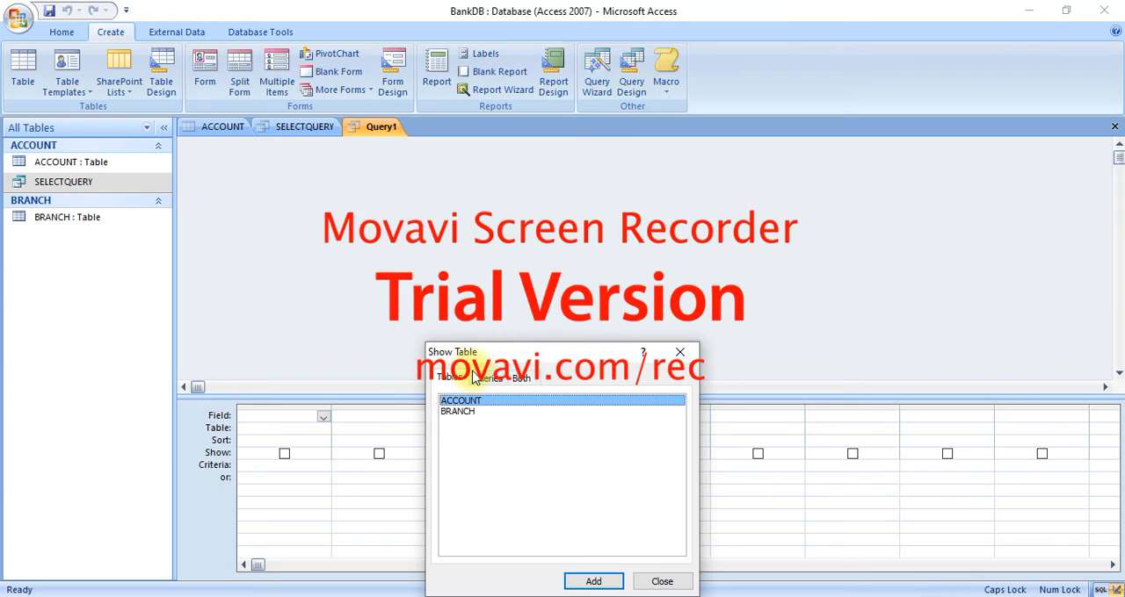
click(587, 582)
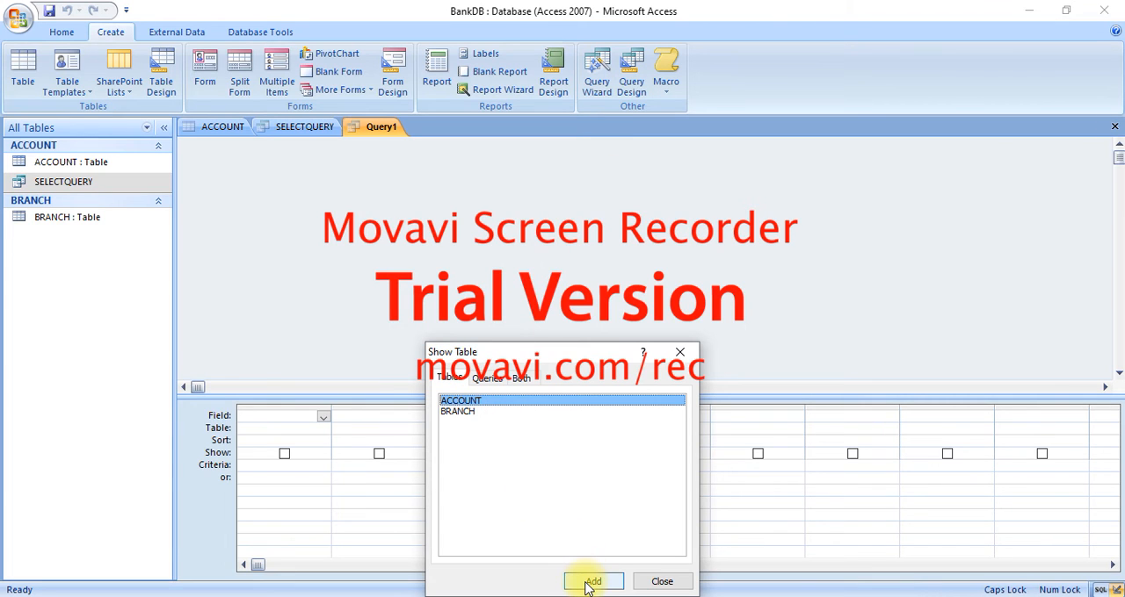
click(589, 585)
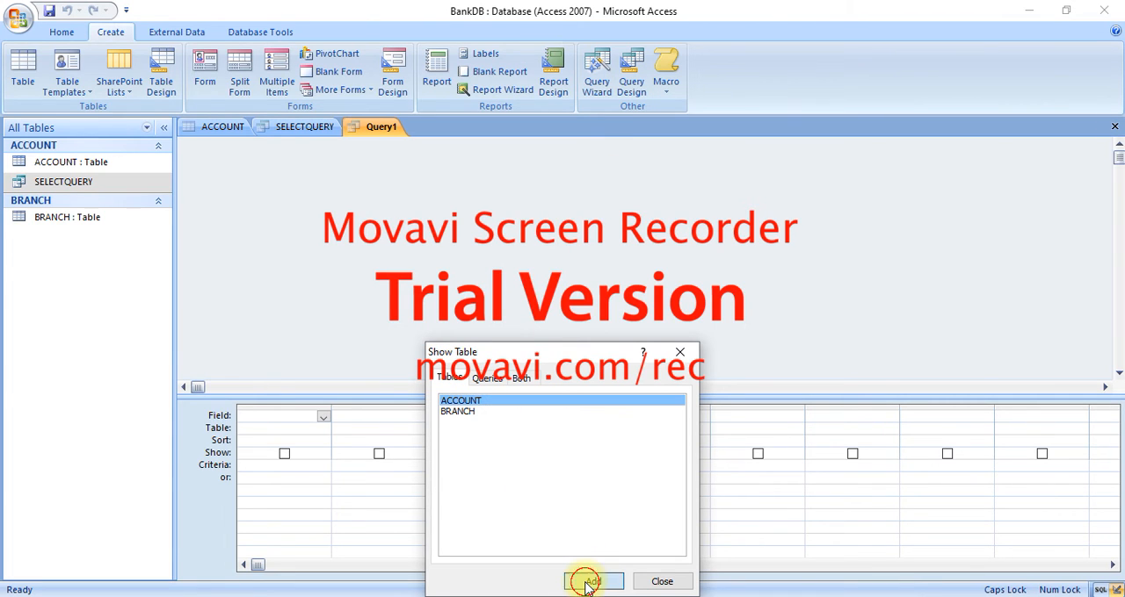
click(665, 583)
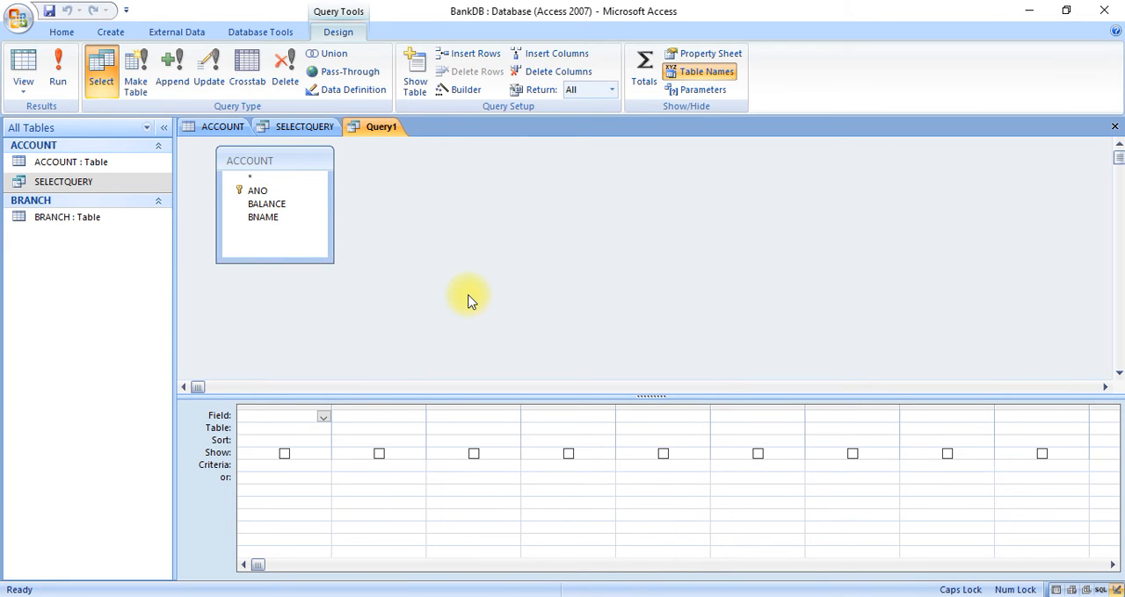
Add the ANO, BALANCE and BNAME fields of the ACCOUNT table to the first three columns of the query grid
click(323, 417)
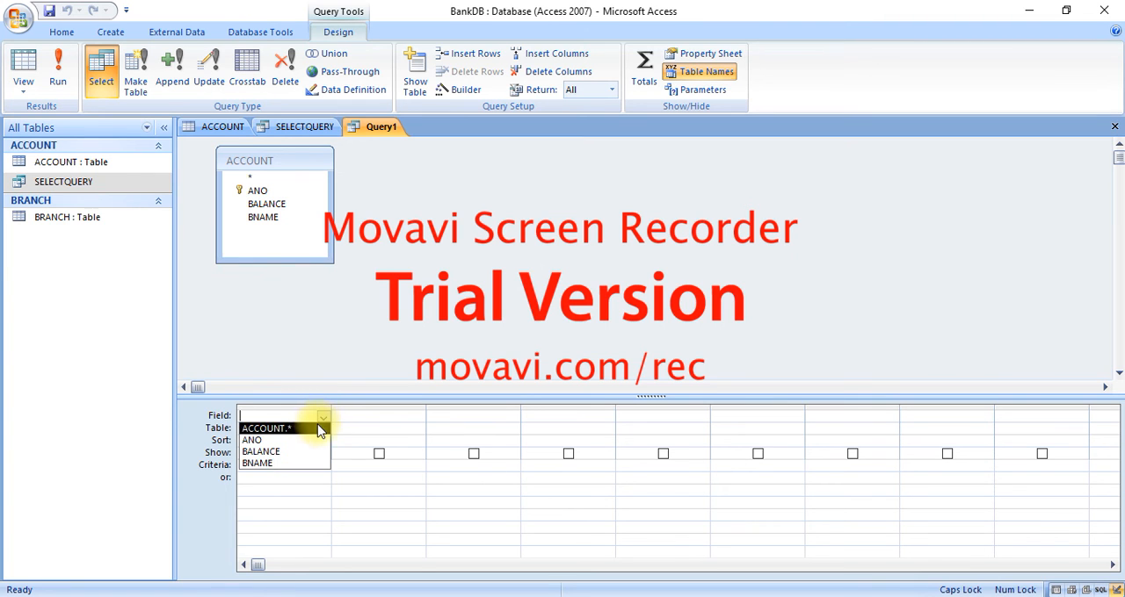
click(309, 440)
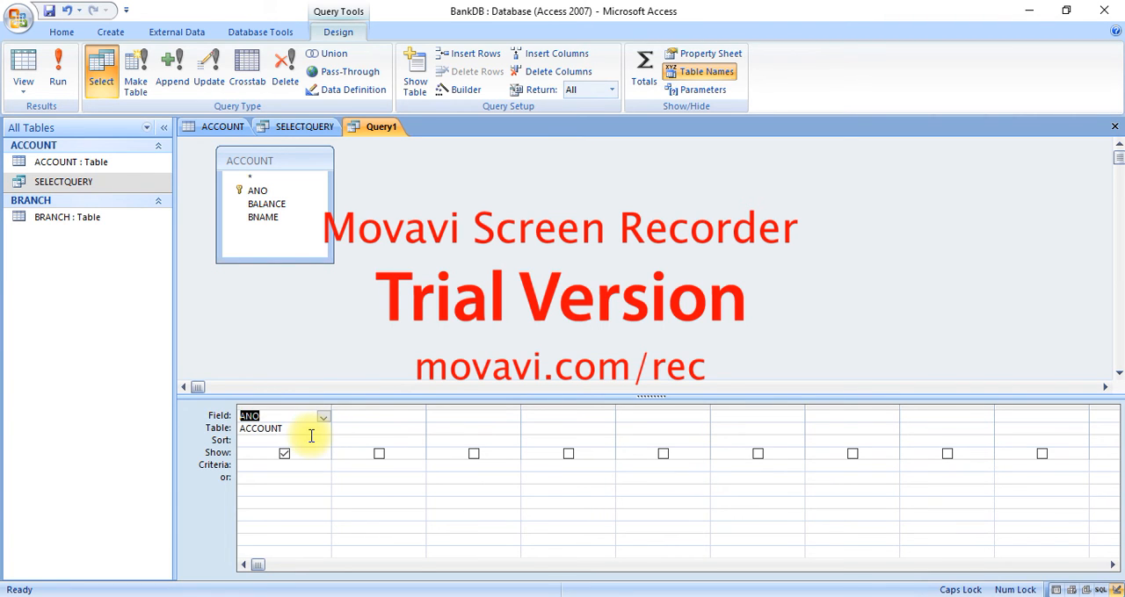
click(388, 418)
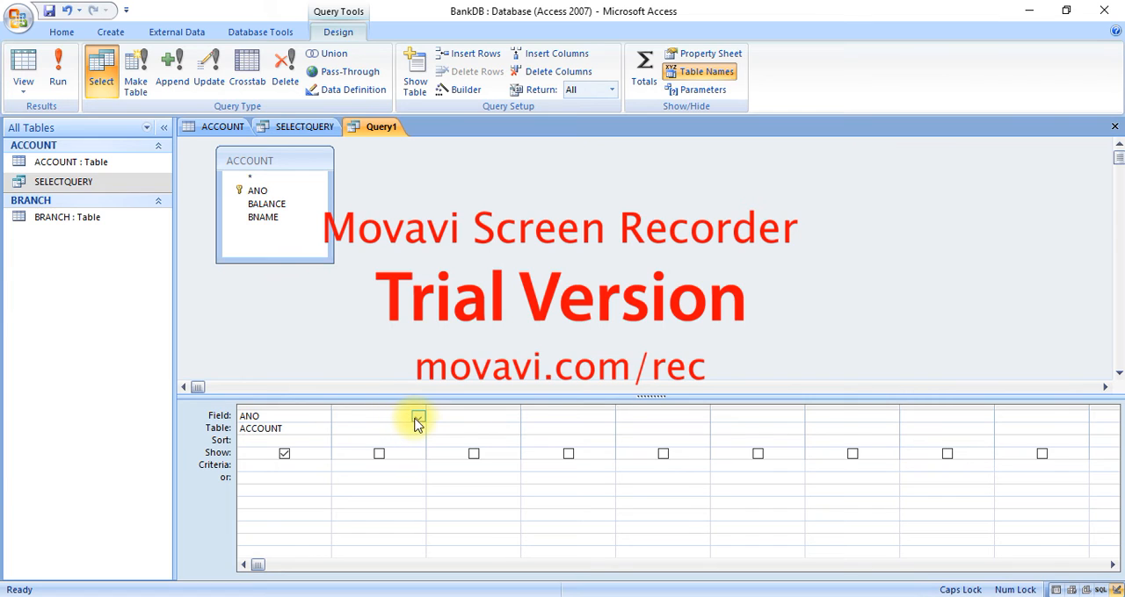
click(418, 422)
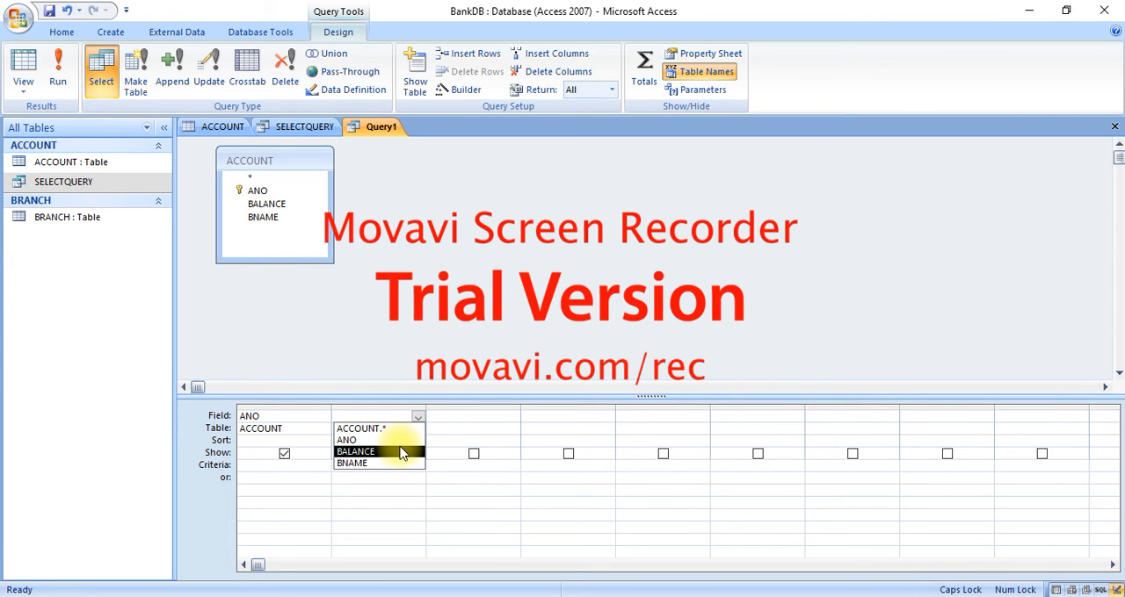
click(398, 450)
click(502, 414)
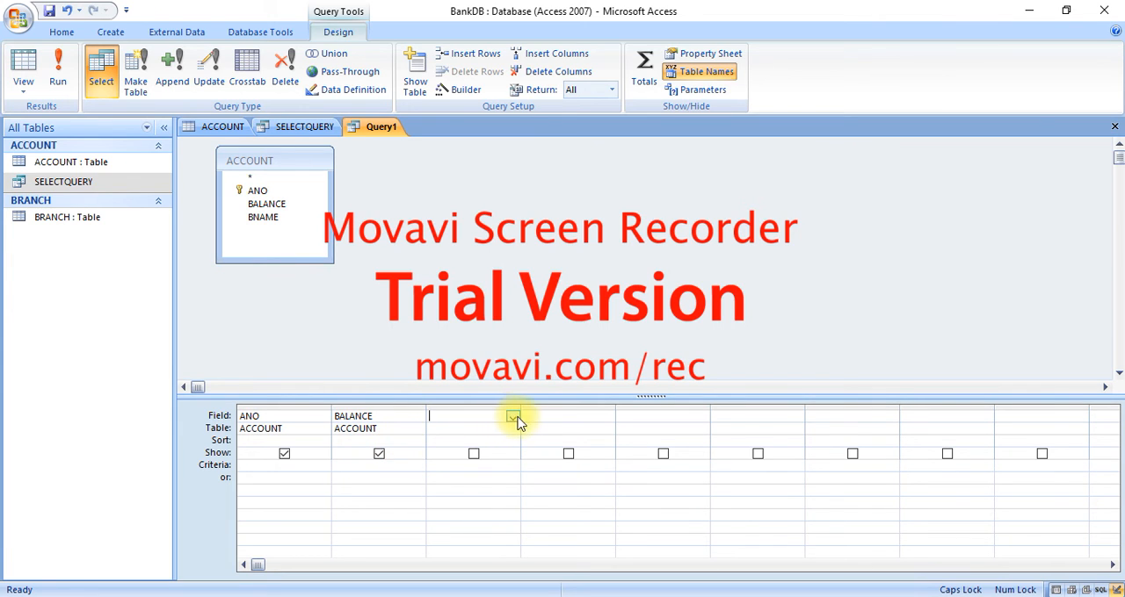
click(513, 420)
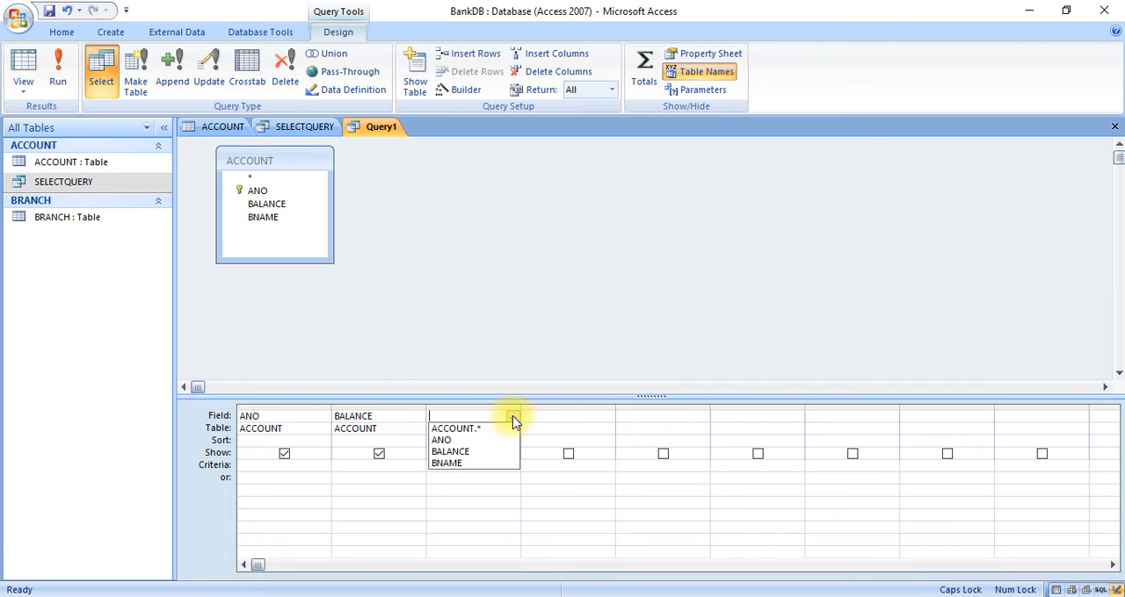
click(493, 462)
Exclude the BNAME column from the query output and set its criterion to =VVN
click(475, 454)
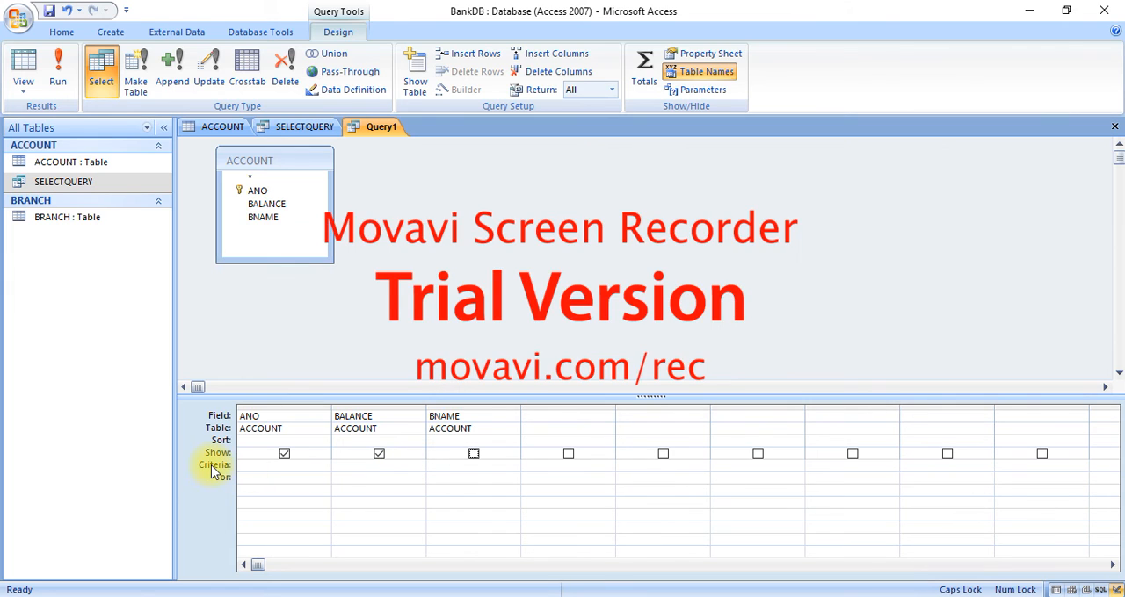
click(435, 466)
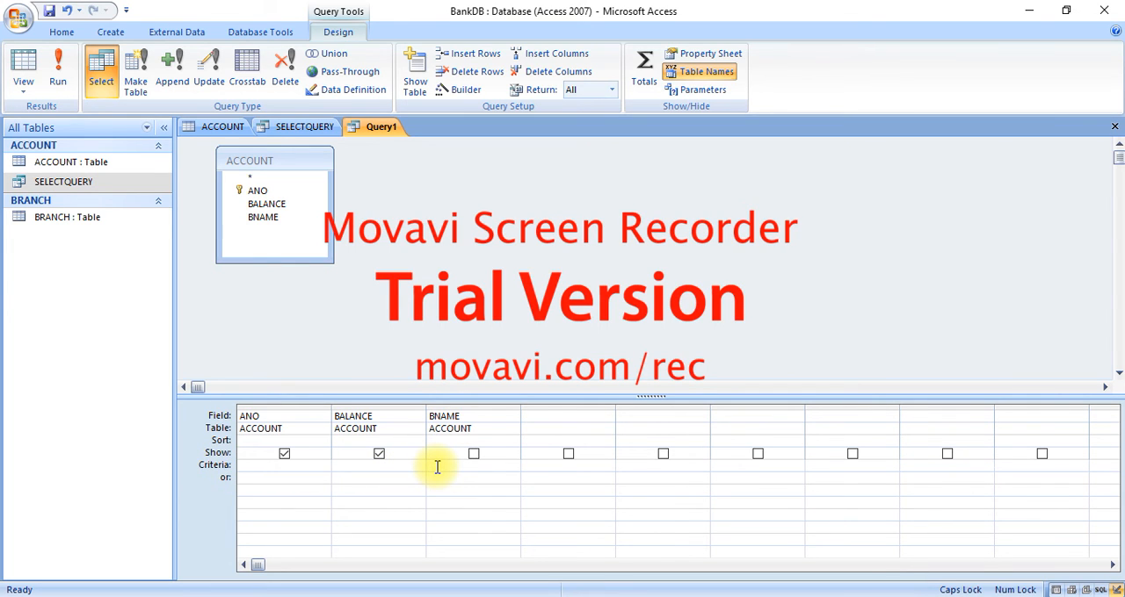
text(=)
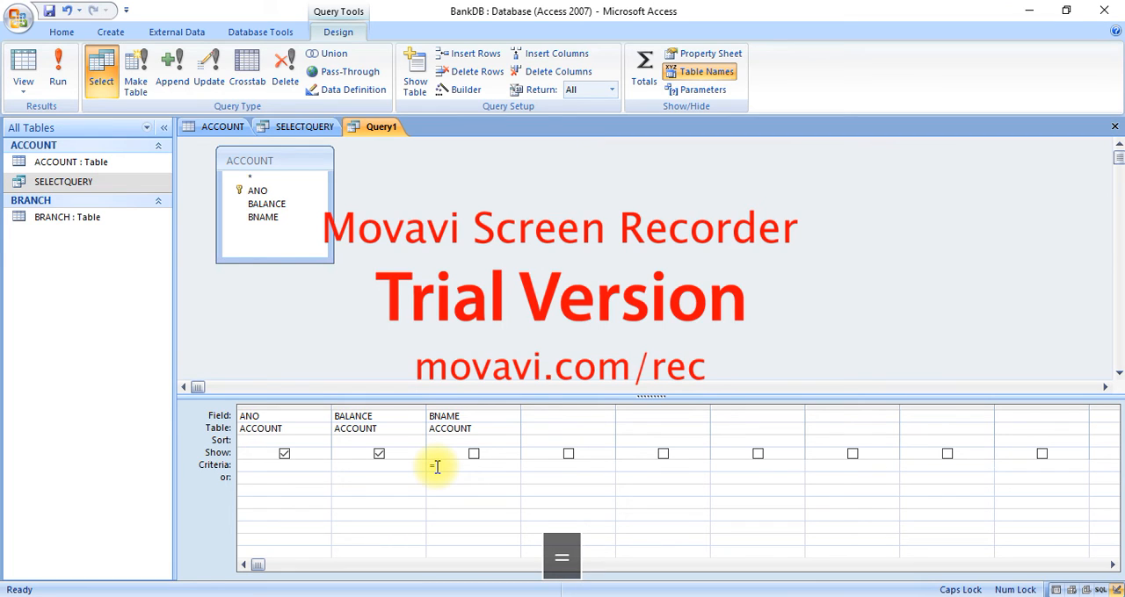
text("VN)
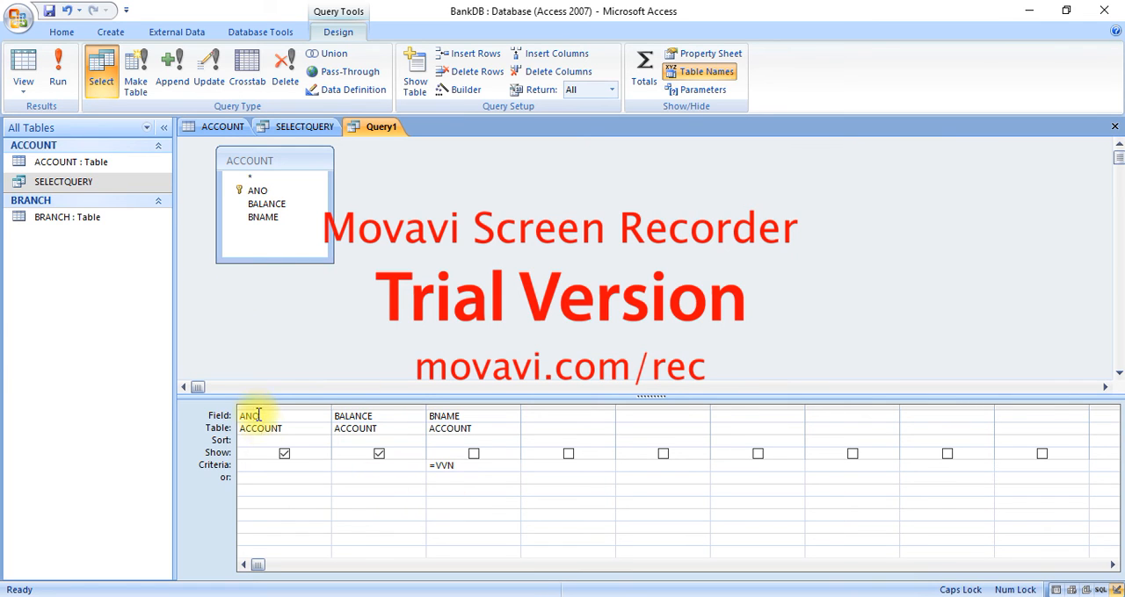
Run the filtered query on the ACCOUNT table and save it under the name SELECTQUERY1
click(58, 84)
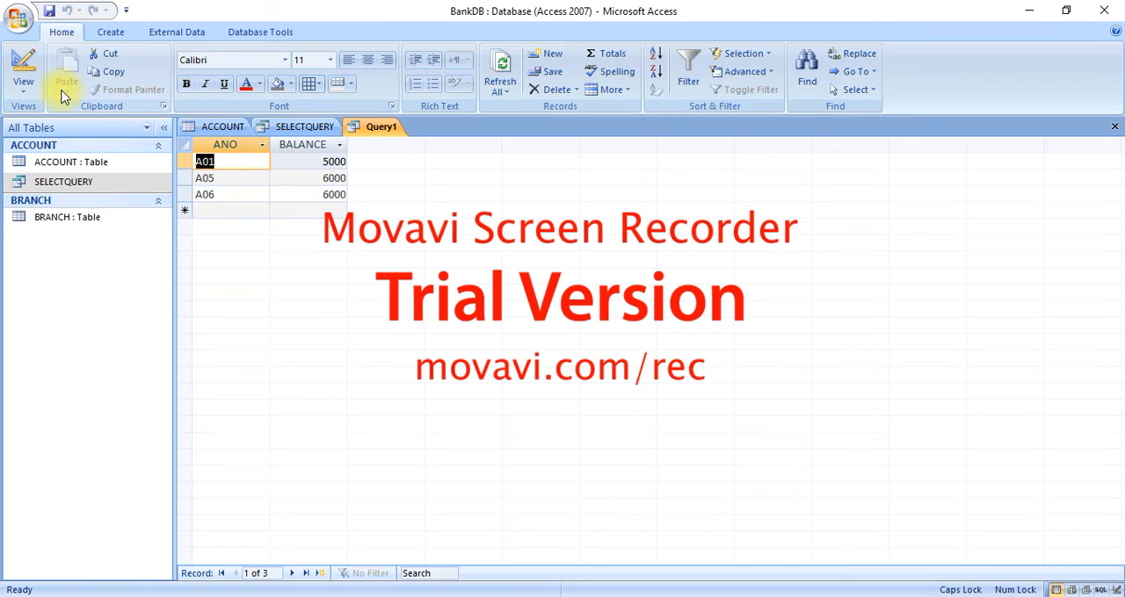
click(233, 168)
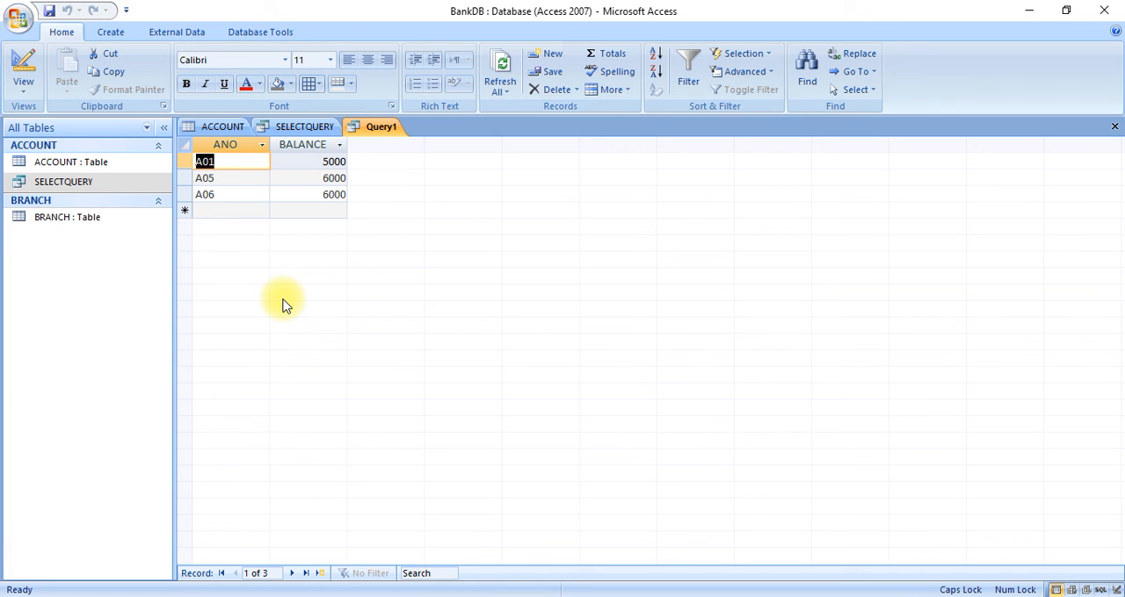
key(ctrl+s)
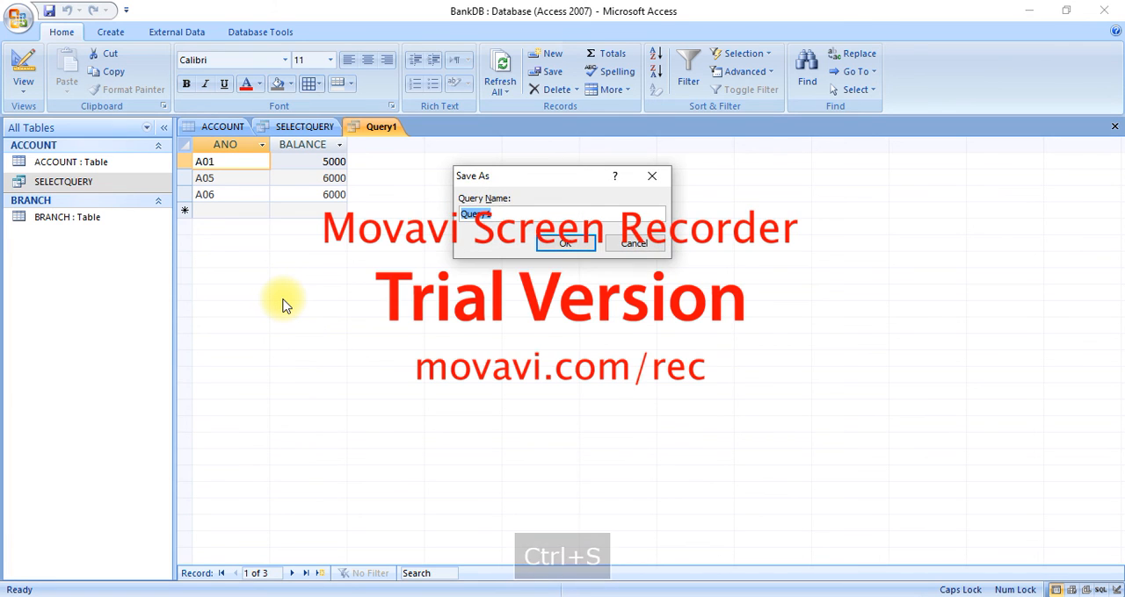
text(SELECT)
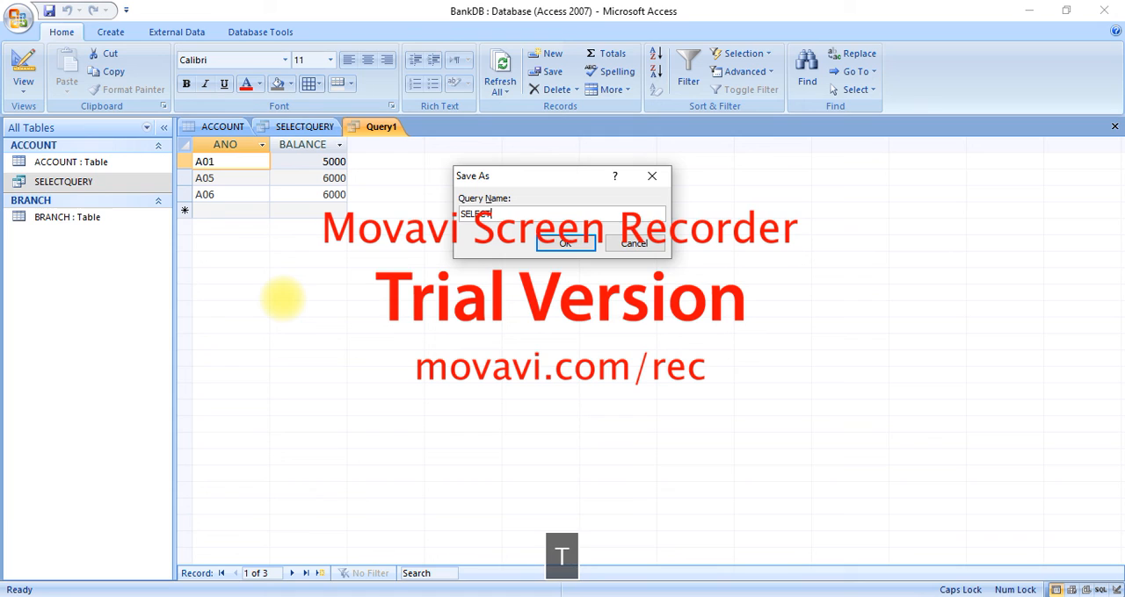
text(QUERY1)
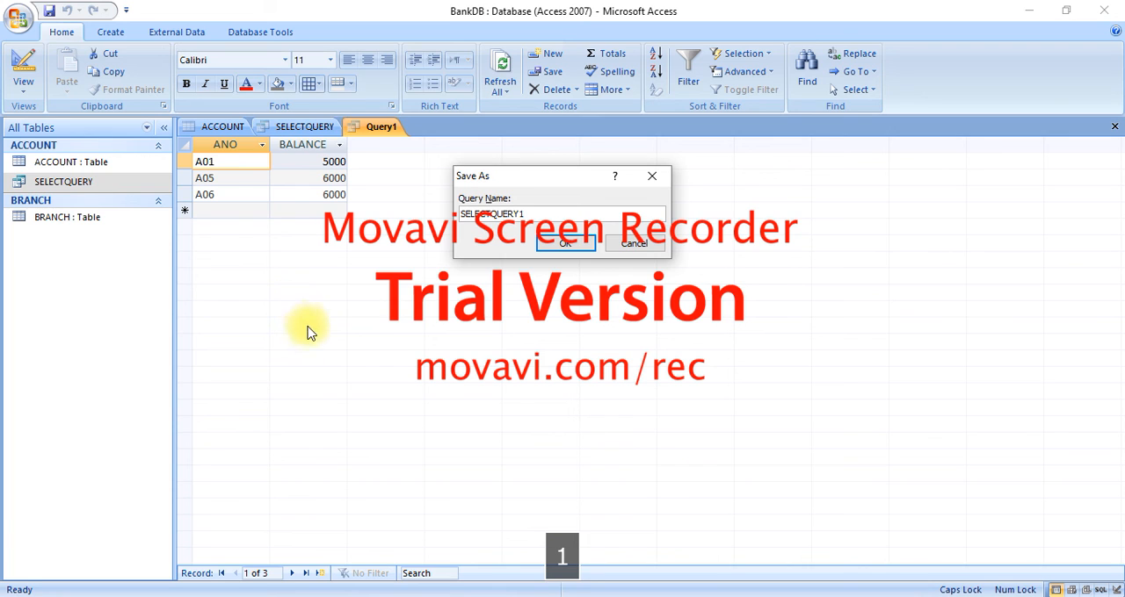
click(575, 243)
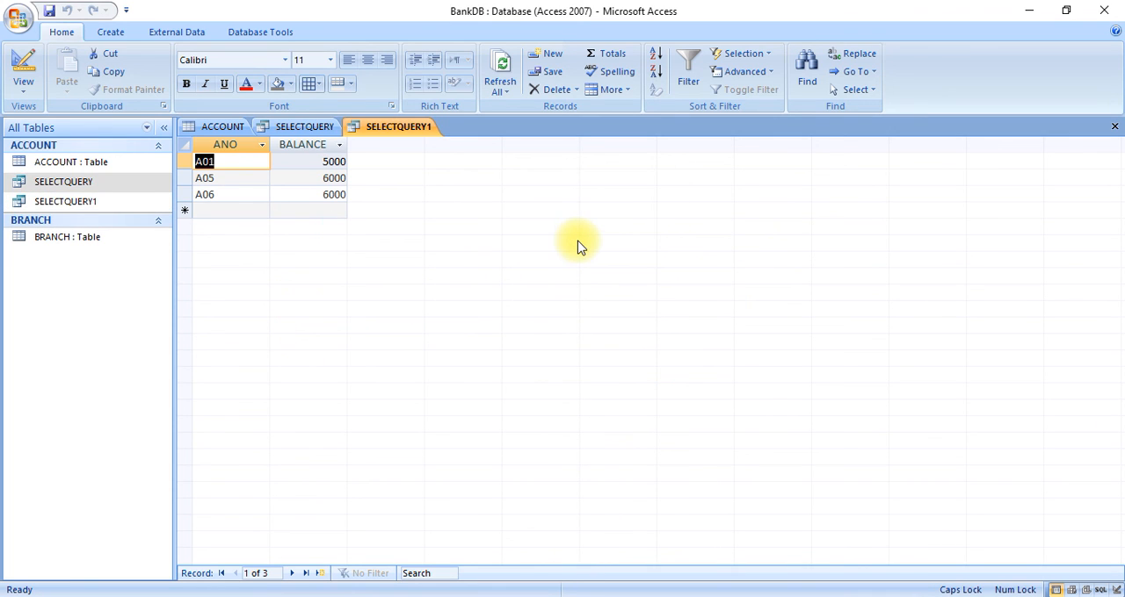
Compare the SELECTQUERY1 results with the ACCOUNT table records and examine the query's SQL statement in SQL View
click(222, 129)
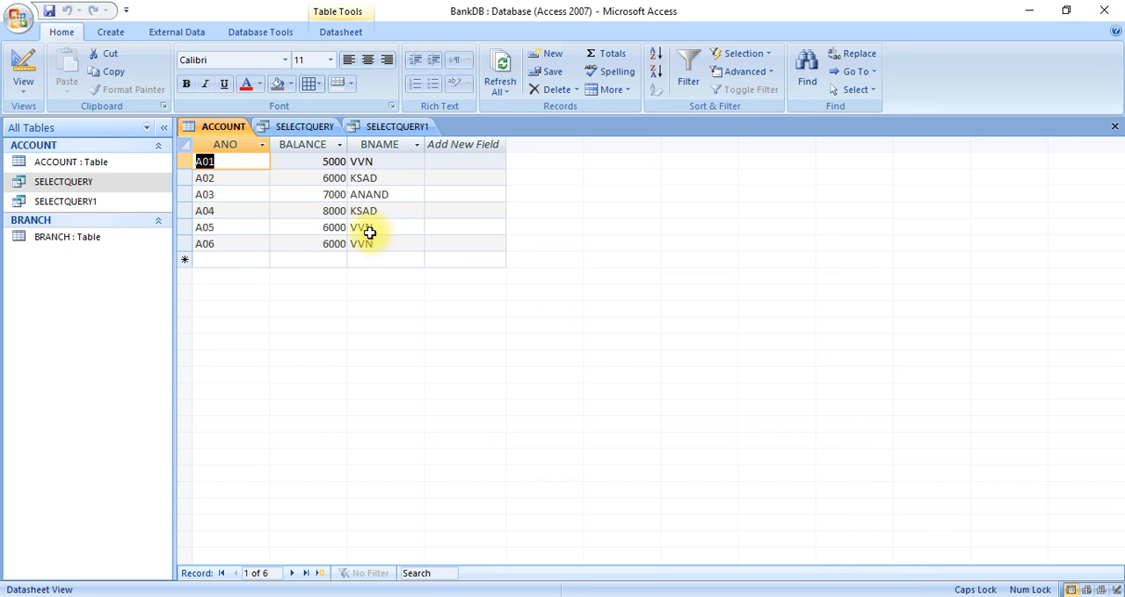
click(391, 132)
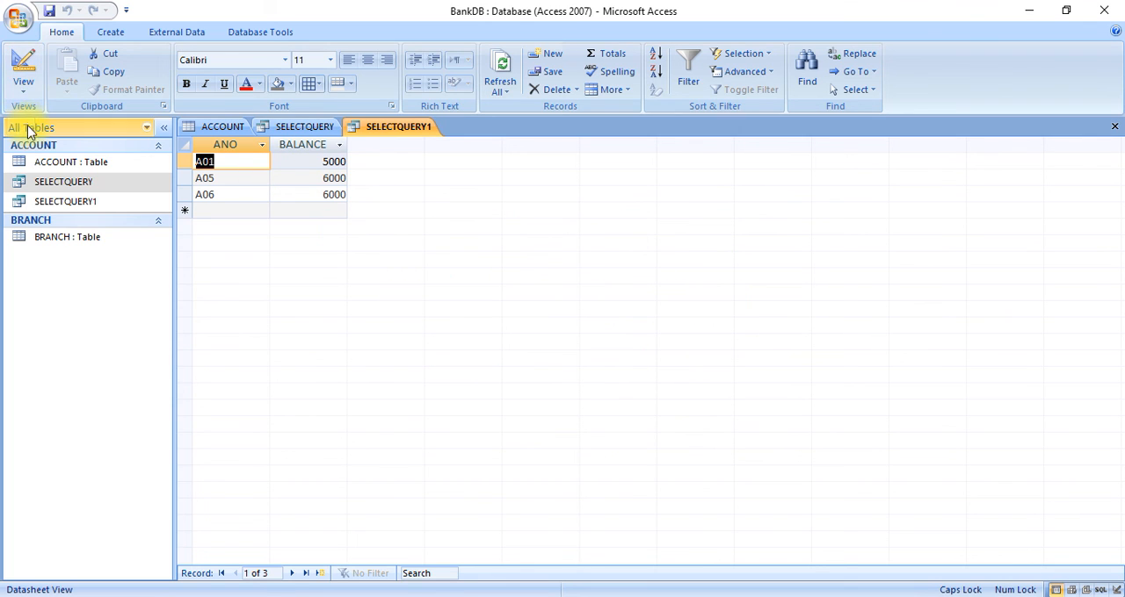
click(58, 204)
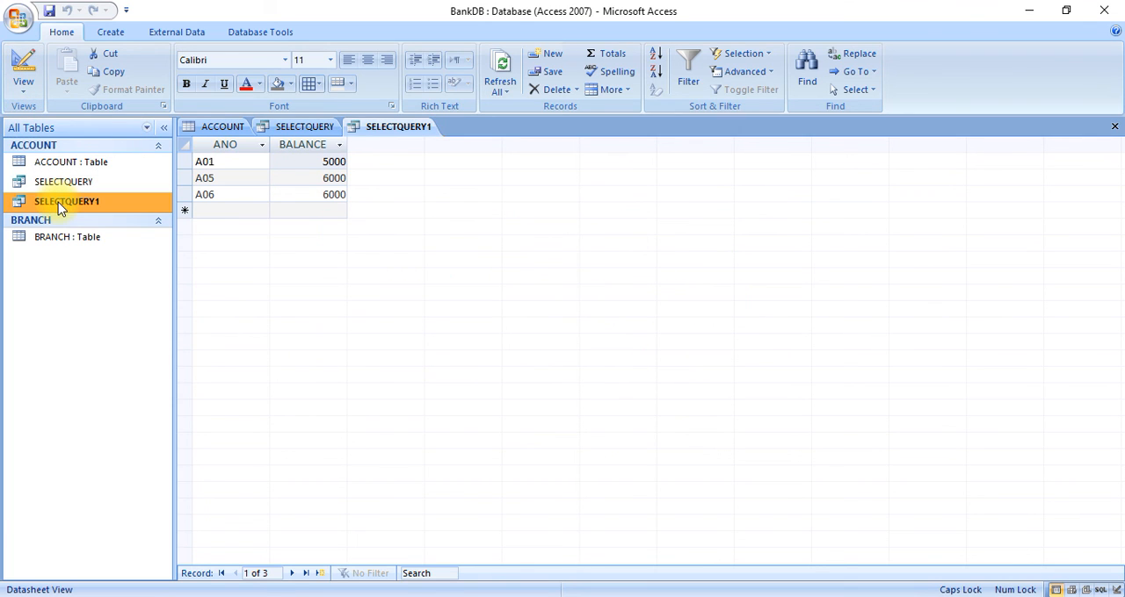
click(23, 88)
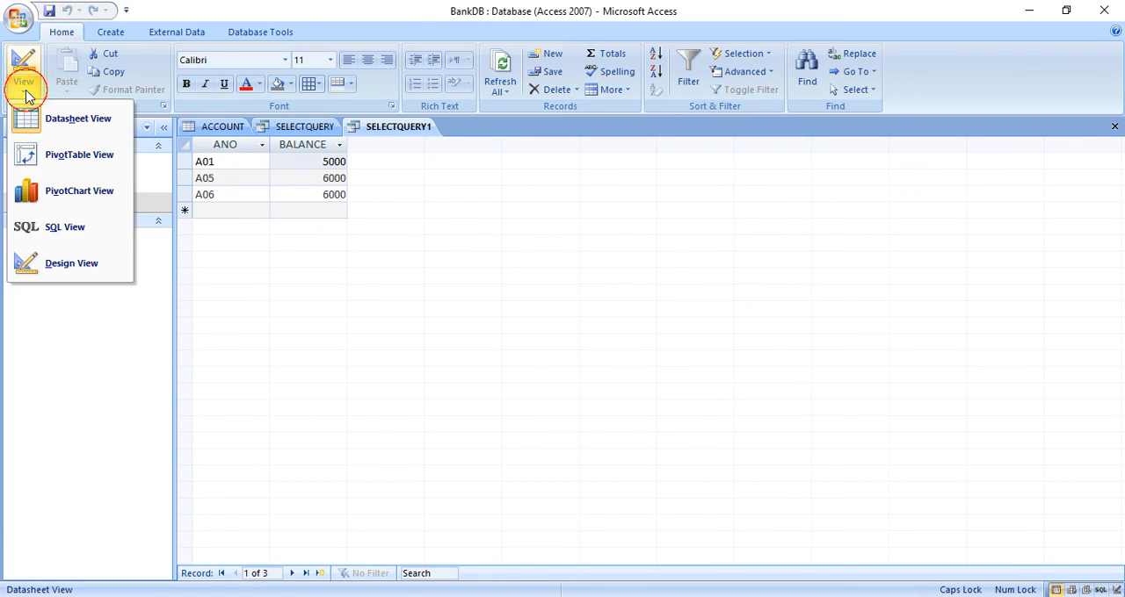
click(68, 227)
click(265, 192)
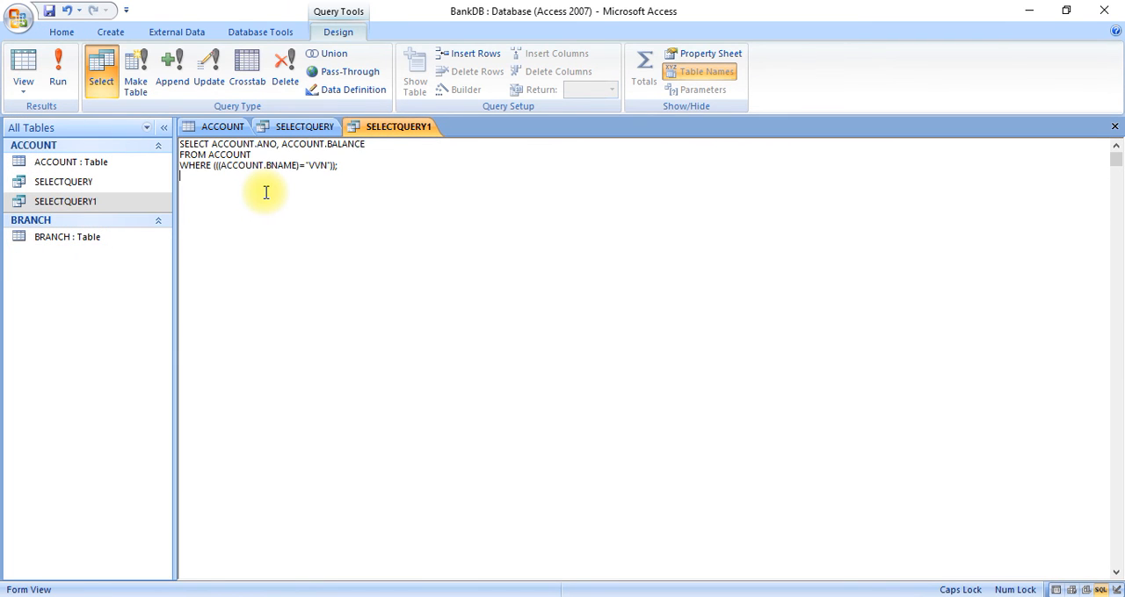